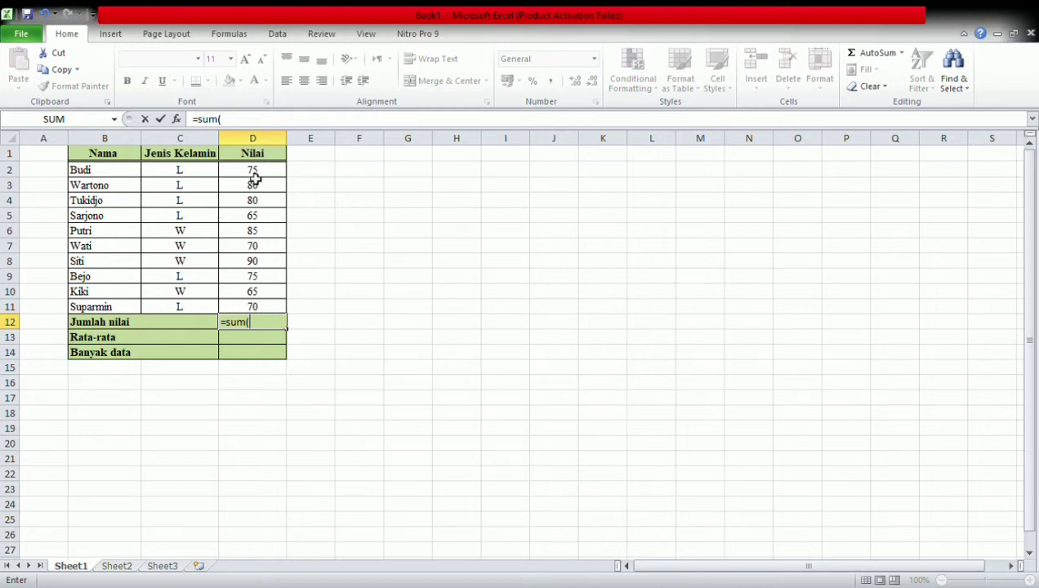
- Complete the Jumlah nilai formula in D12 as =SUM(D2:D11) to total the Nilai scores
{"action": "left_click_drag", "start_coordinate": [255, 172], "coordinate": [278, 309]}
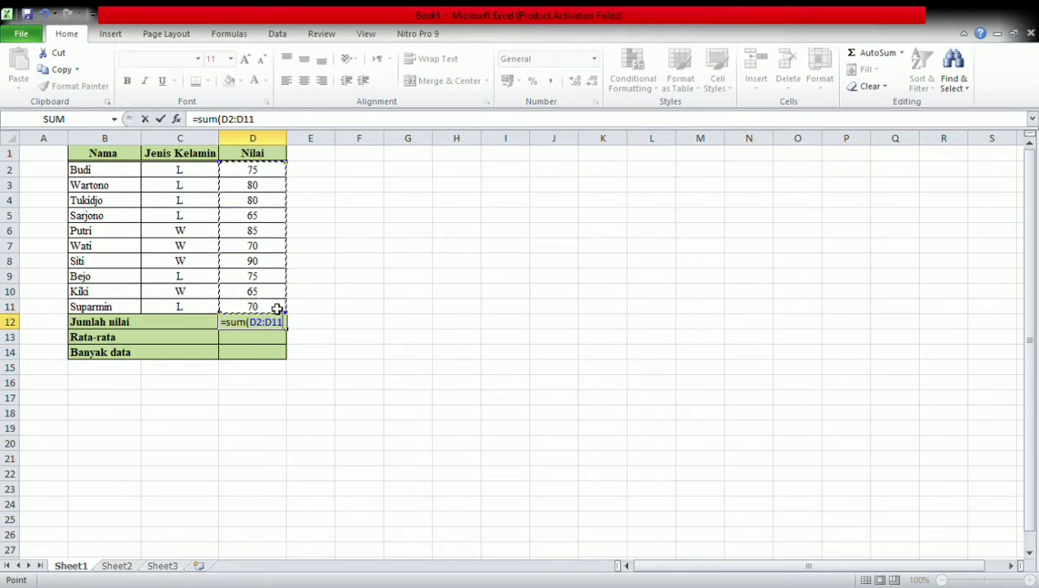
{"action": "type", "text": ")"}
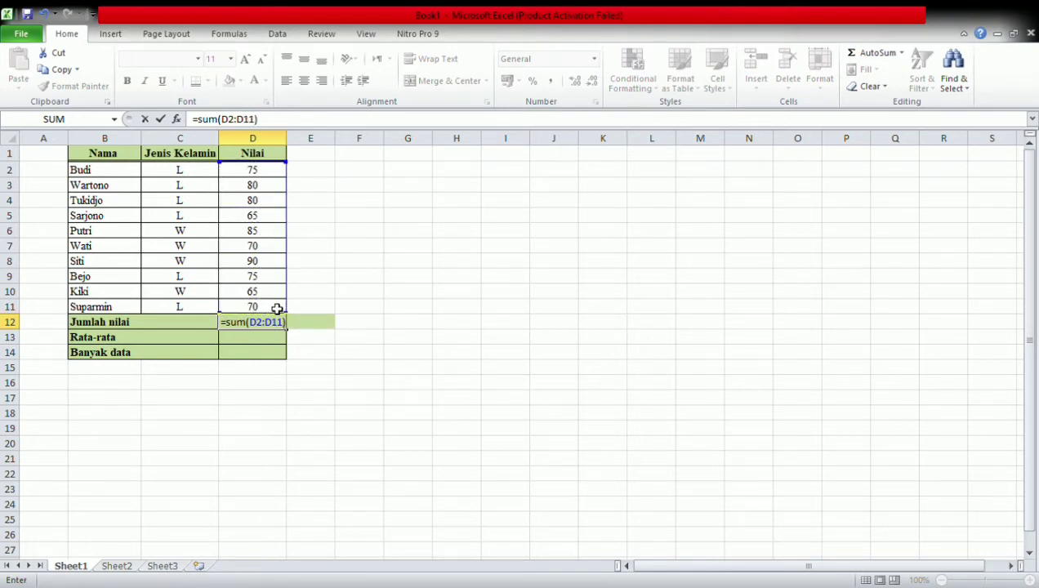
{"action": "key", "text": "Return"}
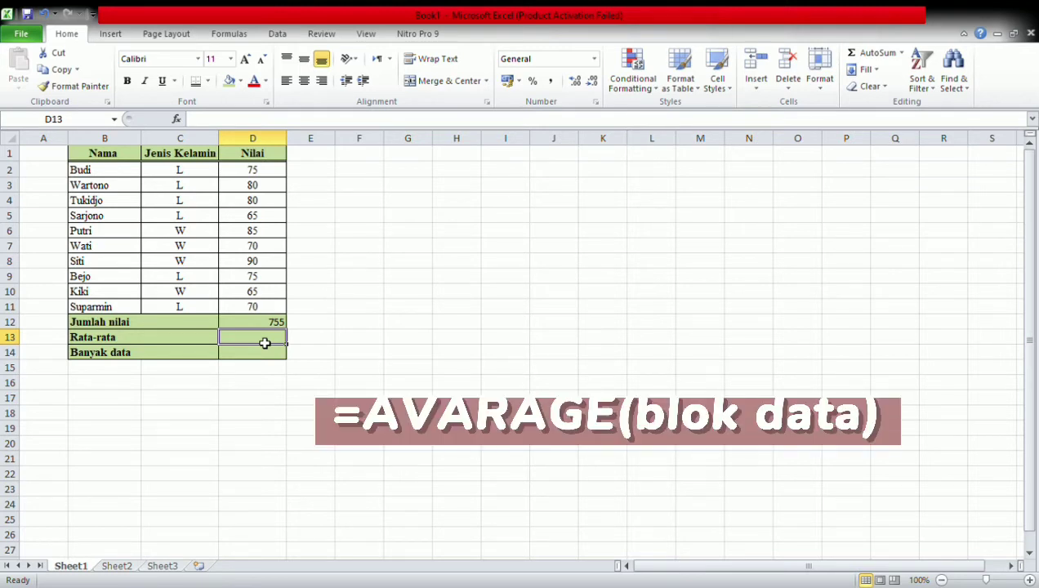
- Enter =AVERAGE(D2:D11) in the Rata-rata cell D13 to average the Nilai scores
{"action": "type", "text": "="}
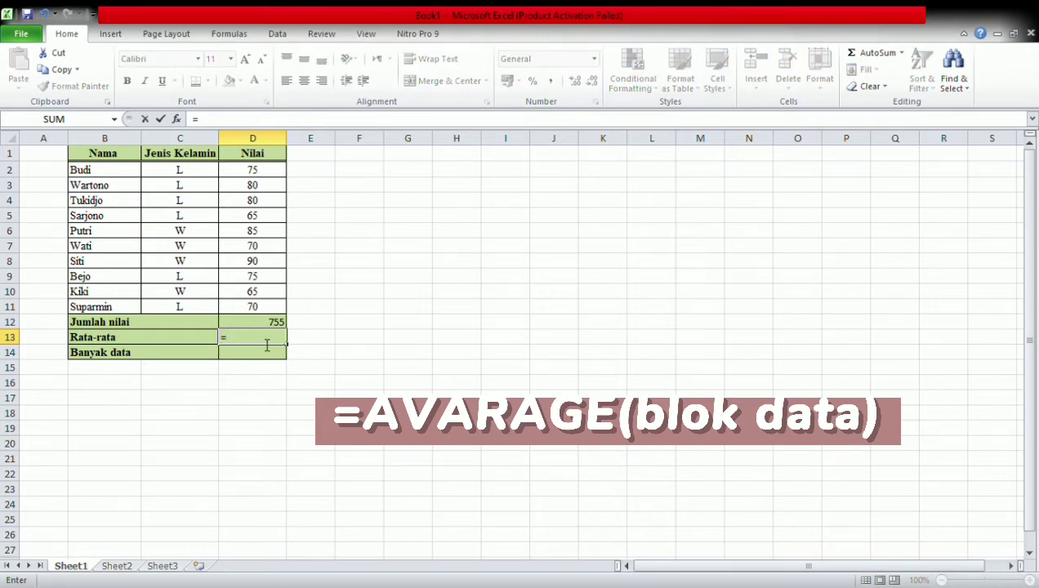
{"action": "type", "text": "avar"}
{"action": "key", "text": "BackSpace"}
{"action": "key", "text": "BackSpace"}
{"action": "type", "text": "e"}
{"action": "key", "text": "Tab"}
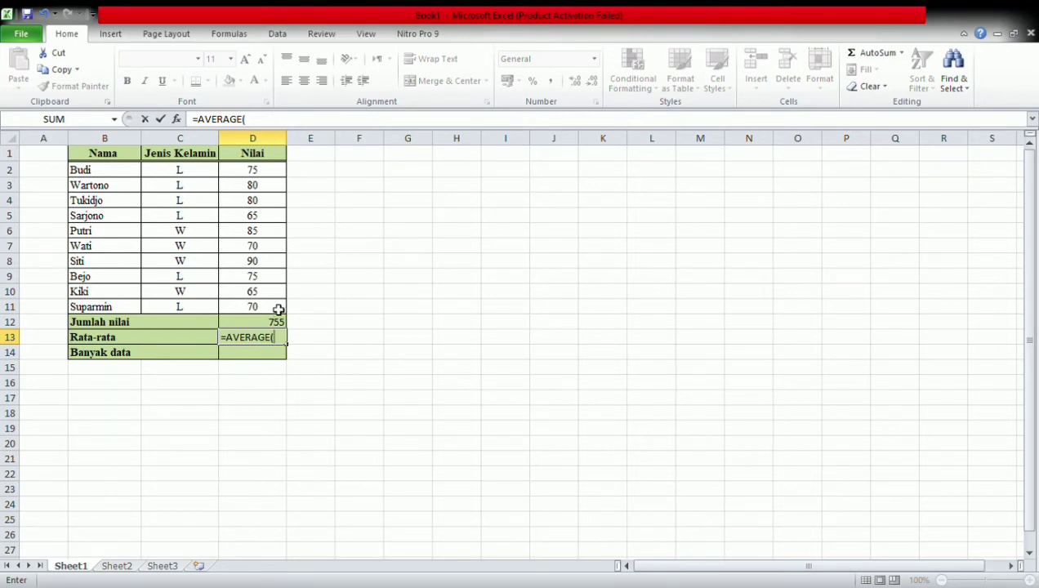
{"action": "scroll", "coordinate": [284, 260], "scroll_direction": "down", "scroll_amount": 2}
{"action": "scroll", "coordinate": [284, 260], "scroll_direction": "up", "scroll_amount": 2}
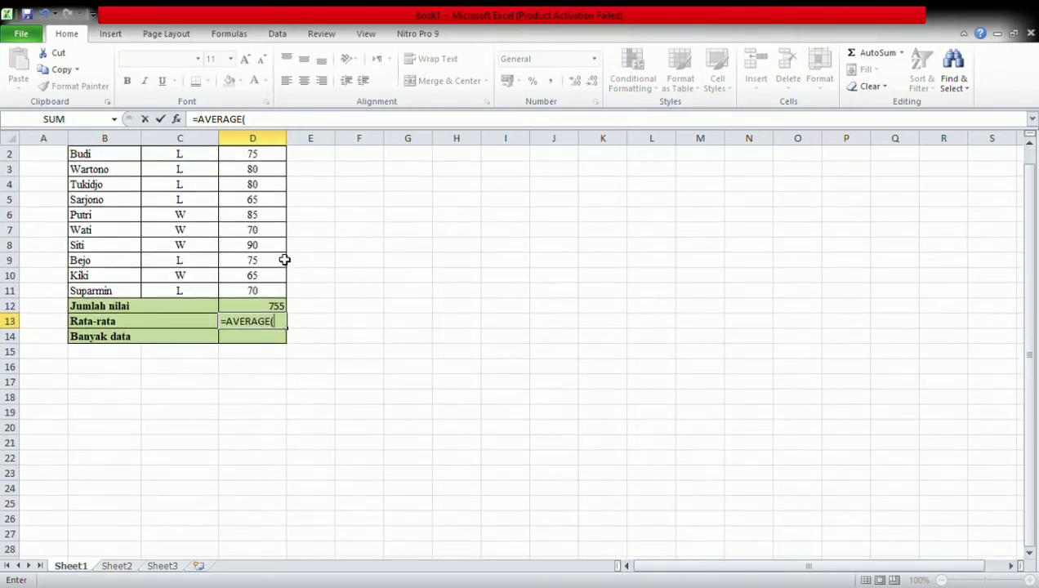
{"action": "scroll", "coordinate": [284, 260], "scroll_direction": "up", "scroll_amount": 1}
{"action": "left_click_drag", "start_coordinate": [274, 174], "coordinate": [267, 310]}
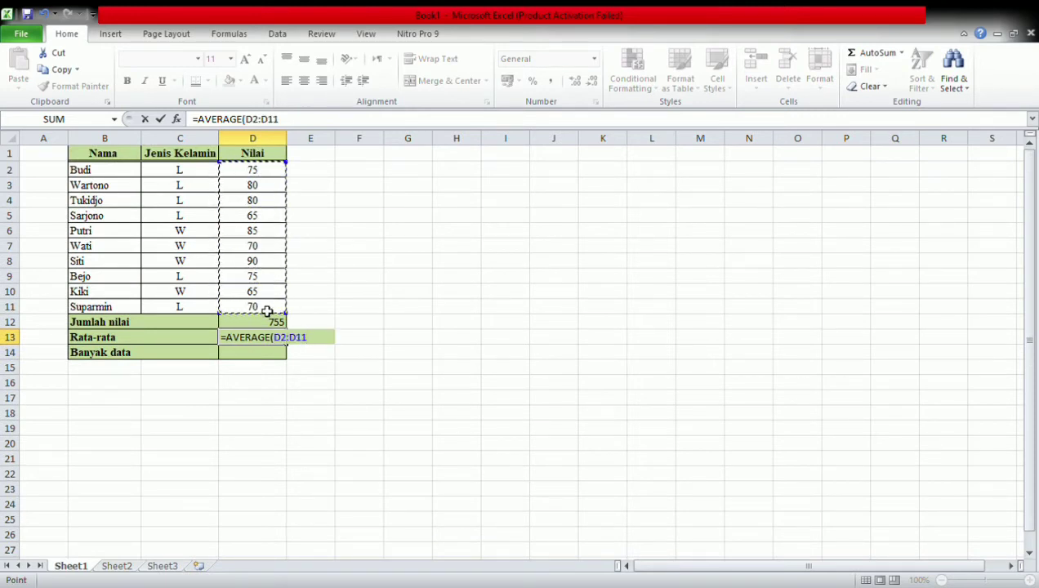
{"action": "type", "text": ")"}
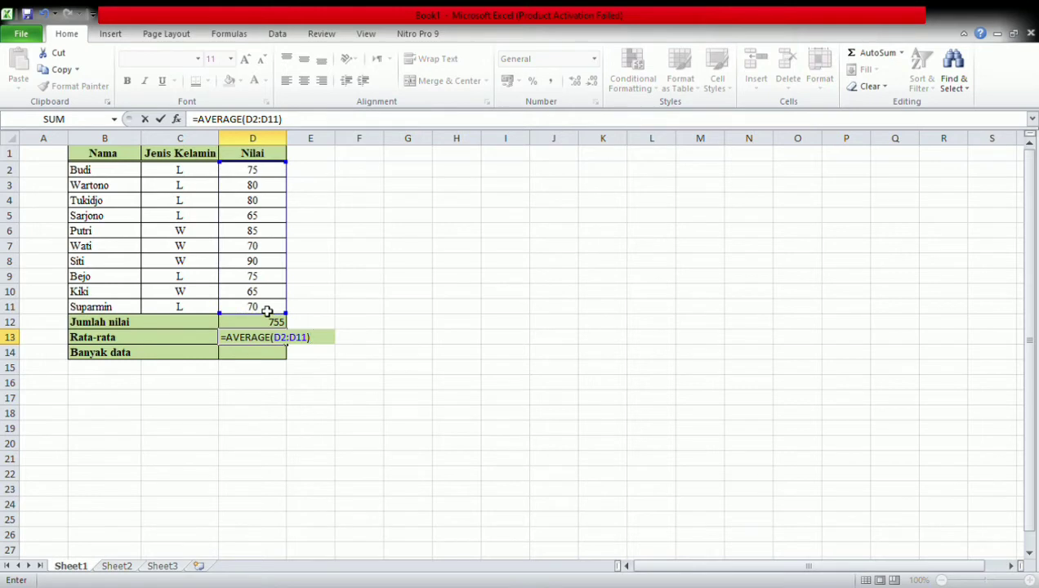
{"action": "key", "text": "Return"}
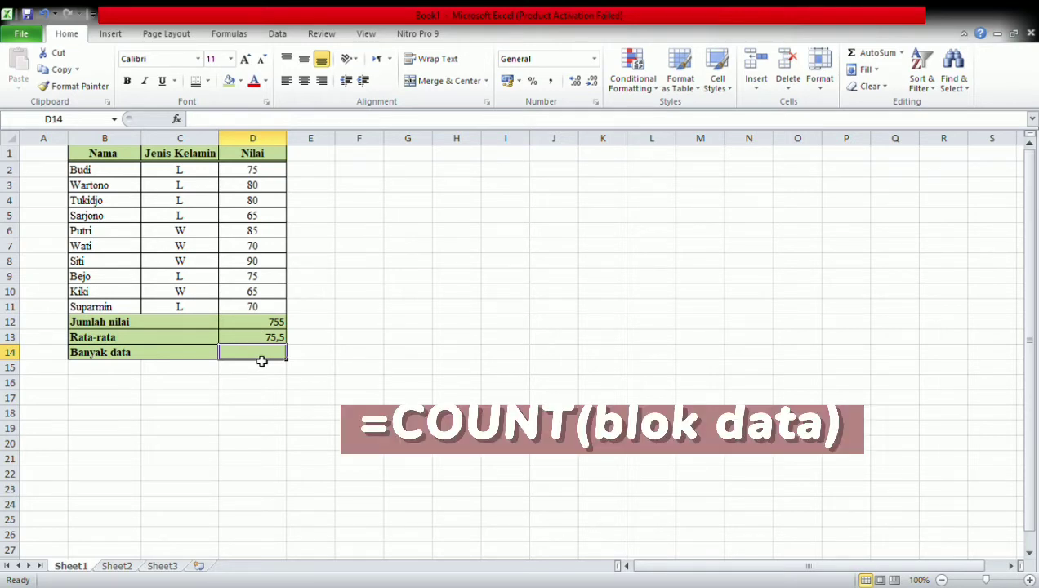
- Enter =COUNT(D2:D11) in the Banyak data cell D14 to count the Nilai entries
{"action": "type", "text": "="}
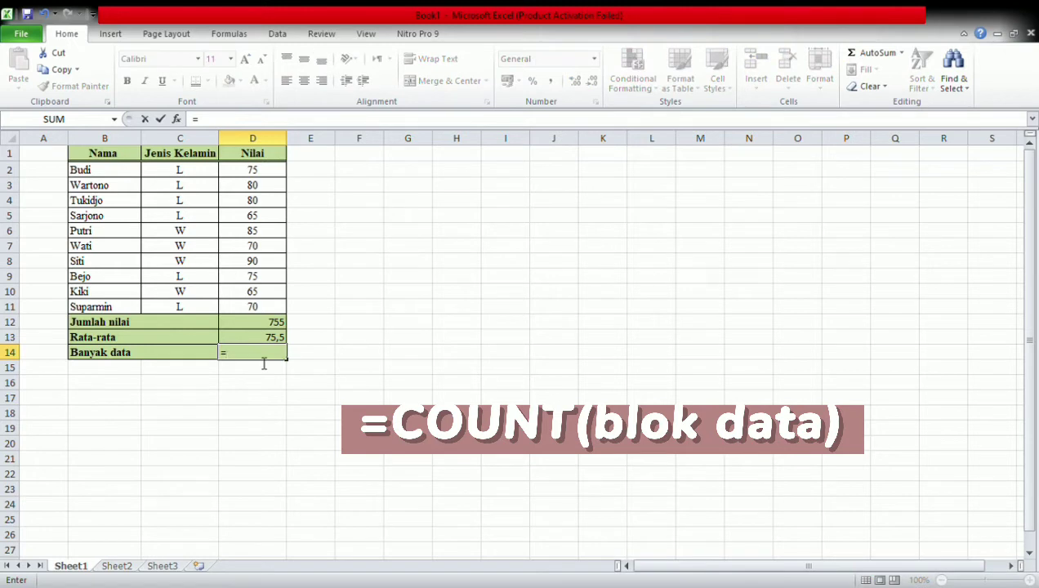
{"action": "type", "text": "cou"}
{"action": "key", "text": "Tab"}
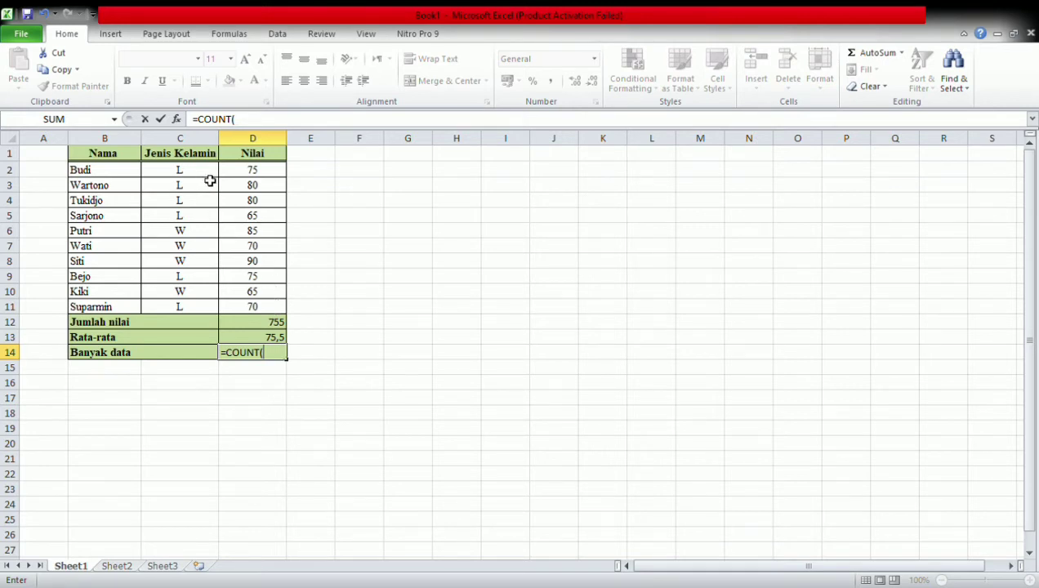
{"action": "left_click_drag", "start_coordinate": [245, 174], "coordinate": [256, 307]}
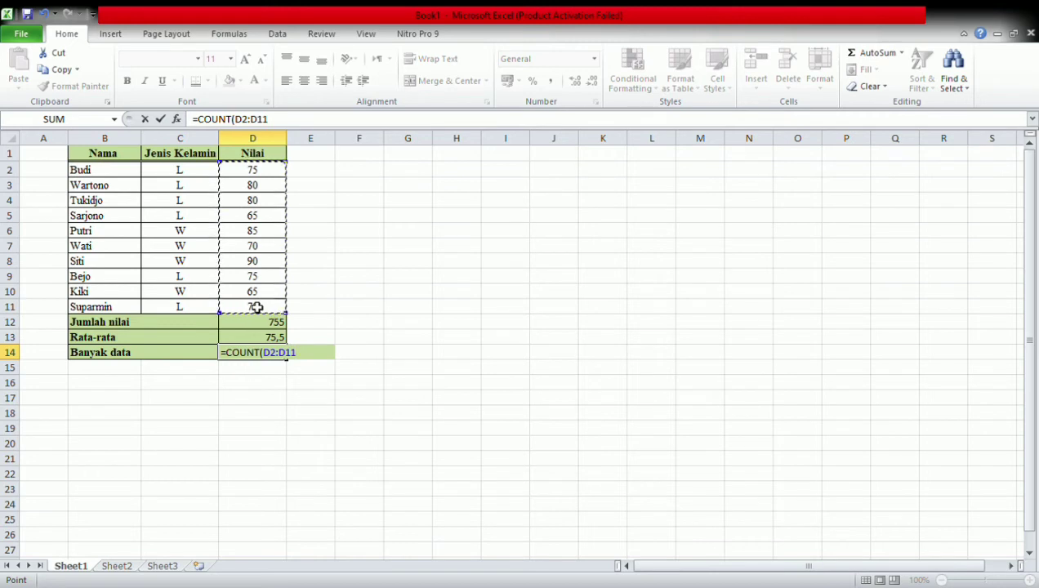
{"action": "type", "text": ")"}
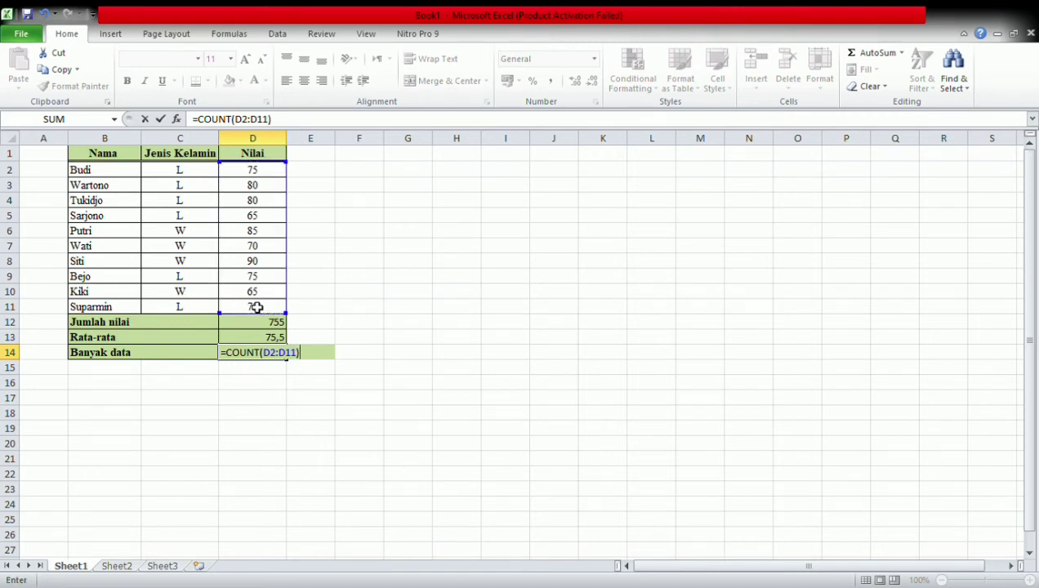
{"action": "key", "text": "Return"}
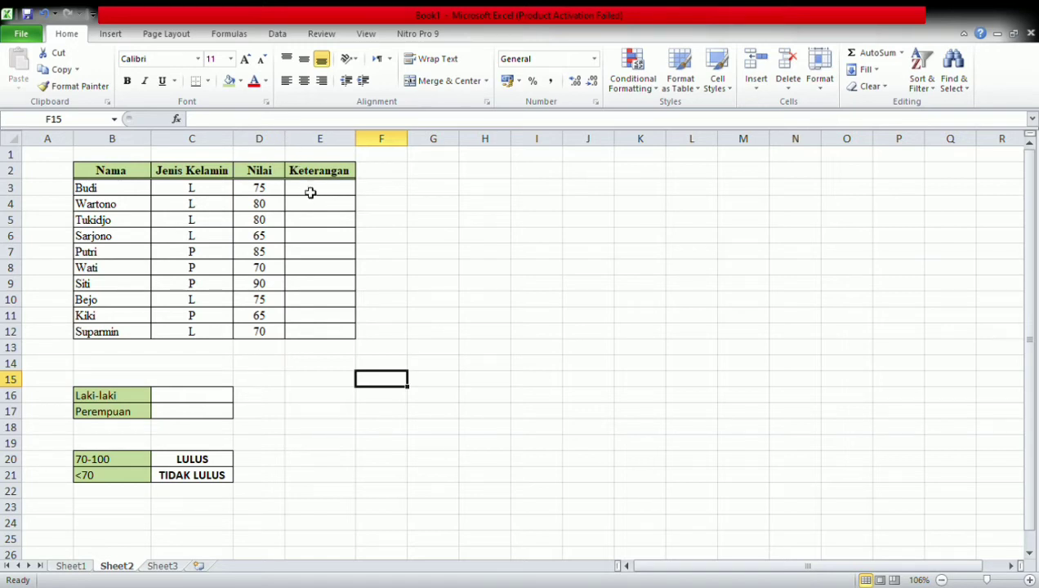
- On Sheet2, enter =IF(D3>=70;"LULUS";"TIDAKLULUS") in cell E3 of the Keterangan column
{"action": "left_click", "coordinate": [312, 195]}
{"action": "type", "text": "=IF"}
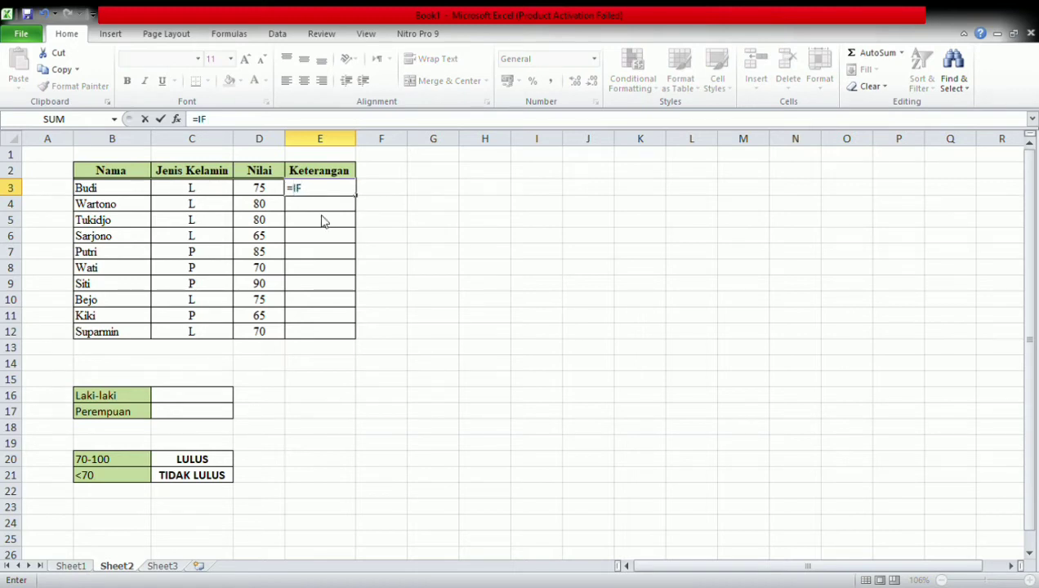
{"action": "type", "text": "("}
{"action": "left_click", "coordinate": [269, 196]}
{"action": "mouse_move", "coordinate": [269, 196]}
{"action": "left_mouse_down"}
{"action": "mouse_move", "coordinate": [271, 331]}
{"action": "mouse_move", "coordinate": [265, 188]}
{"action": "left_mouse_up"}
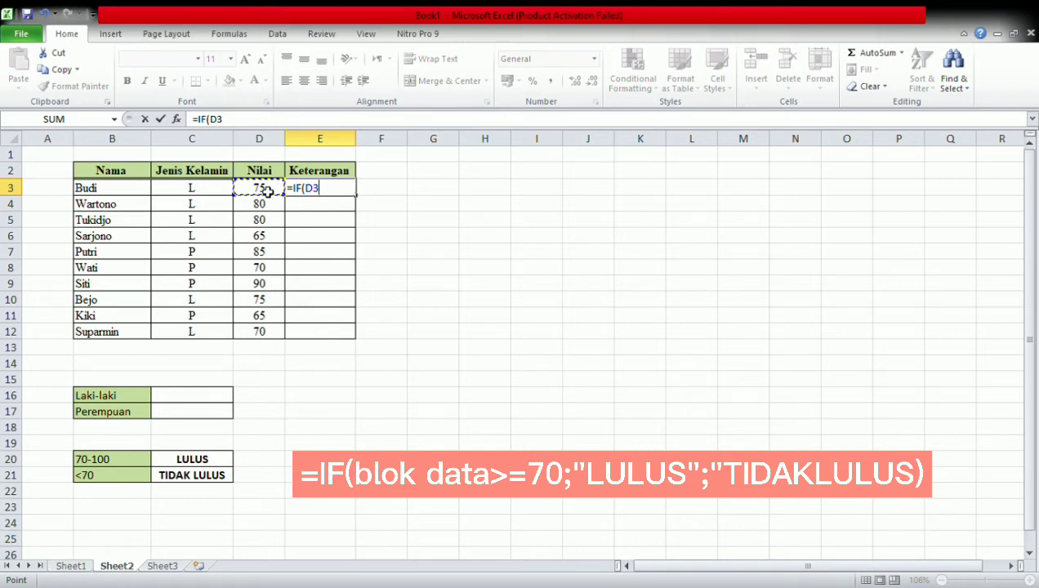
{"action": "type", "text": ">"}
{"action": "type", "text": "=7"}
{"action": "type", "text": "0"}
{"action": "key", "text": "BackSpace"}
{"action": "type", "text": "0"}
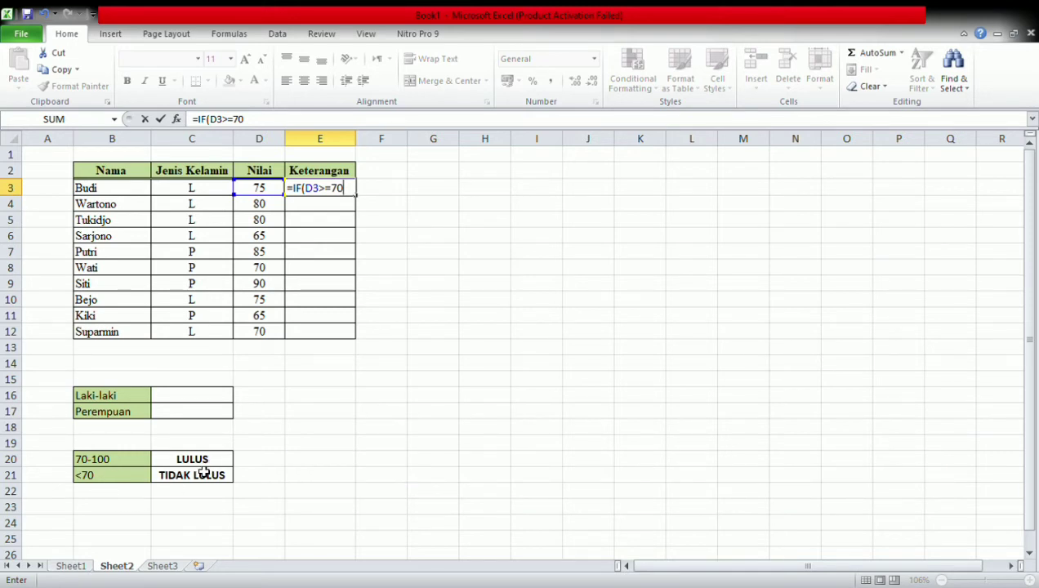
{"action": "type", "text": ";\"LULUS"}
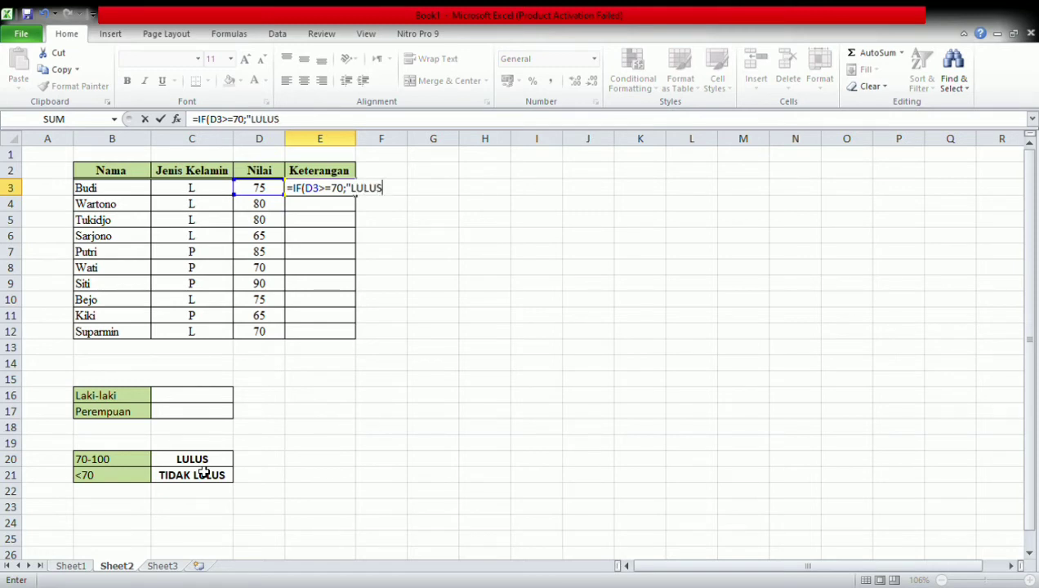
{"action": "type", "text": "\";\"TIDAK"}
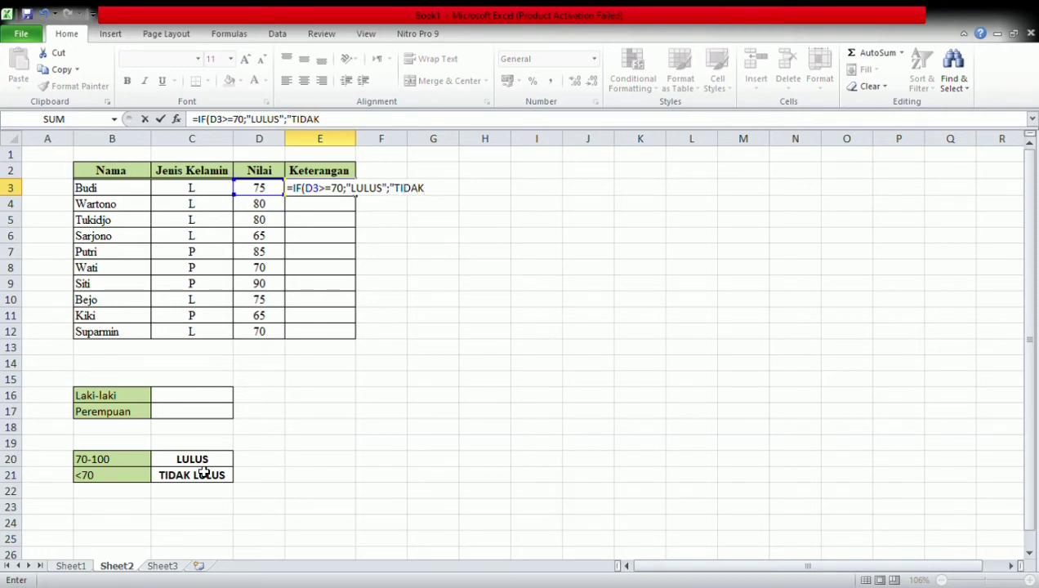
{"action": "type", "text": "LULUS\""}
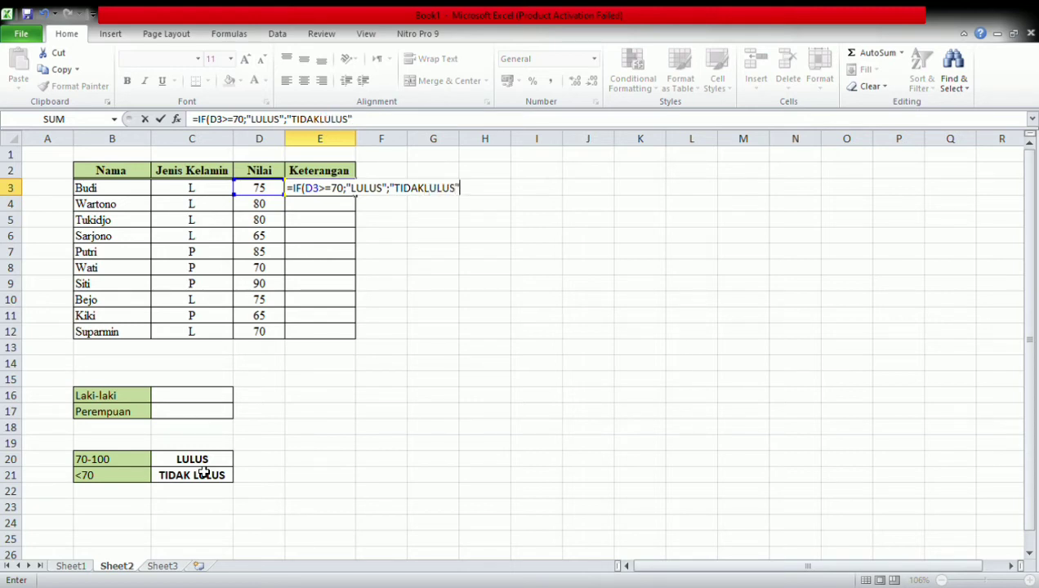
{"action": "type", "text": ")"}
{"action": "key", "text": "Return"}
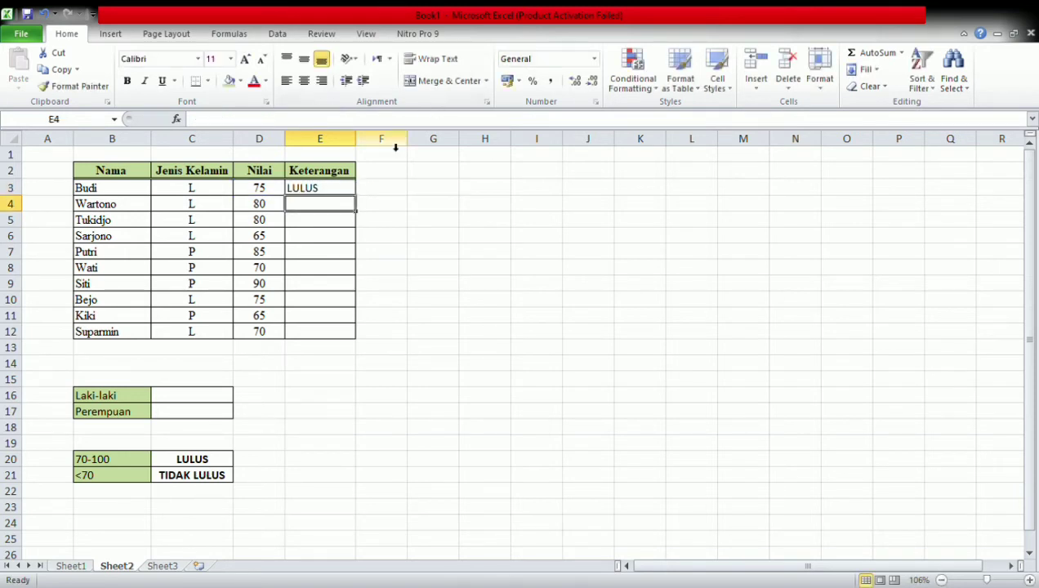
- Fill the Keterangan formula from E3 down through E12 for the remaining students
{"action": "left_click", "coordinate": [344, 193]}
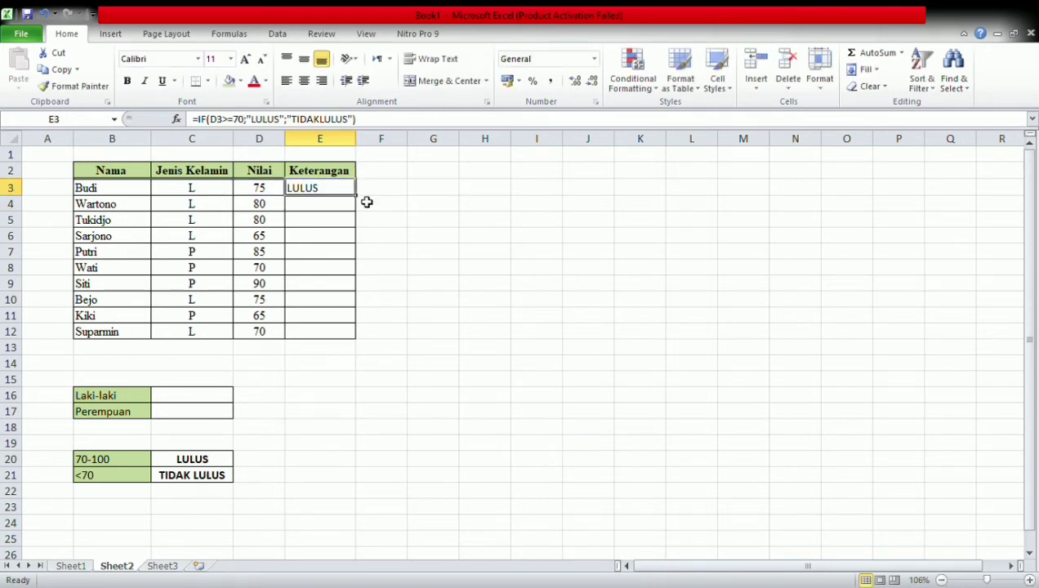
{"action": "left_click_drag", "start_coordinate": [361, 200], "coordinate": [363, 346]}
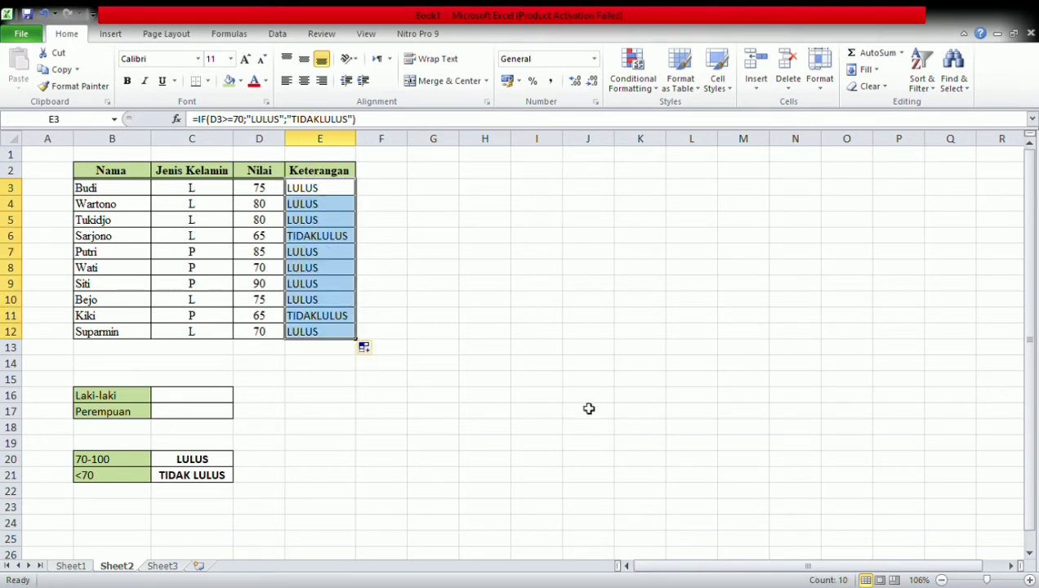
{"action": "left_click", "coordinate": [479, 320]}
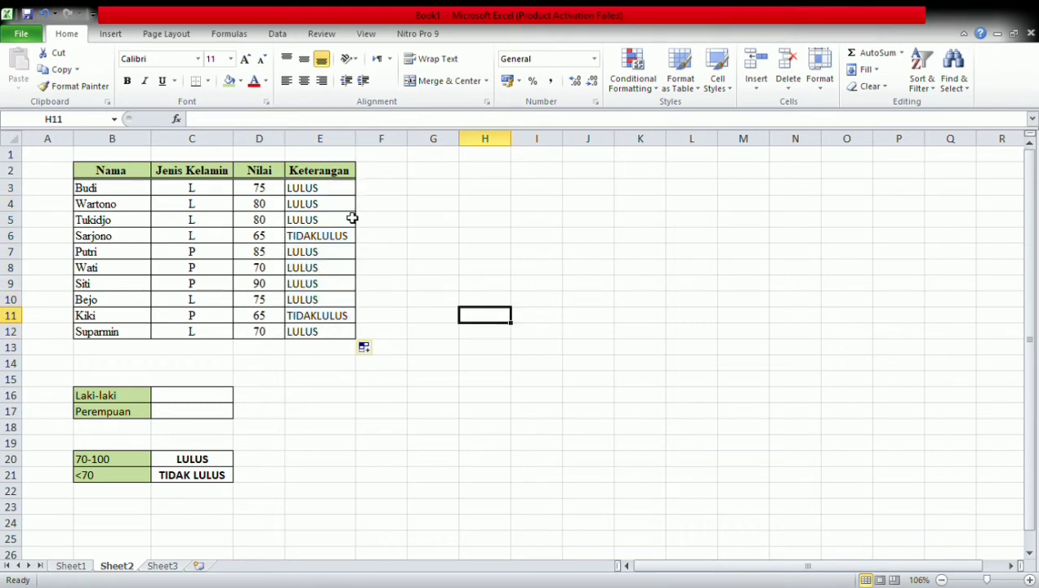
- Enter =COUNTIF(C3:C12;"L") in the Laki-laki cell C16 to count the male students
{"action": "left_click", "coordinate": [178, 398]}
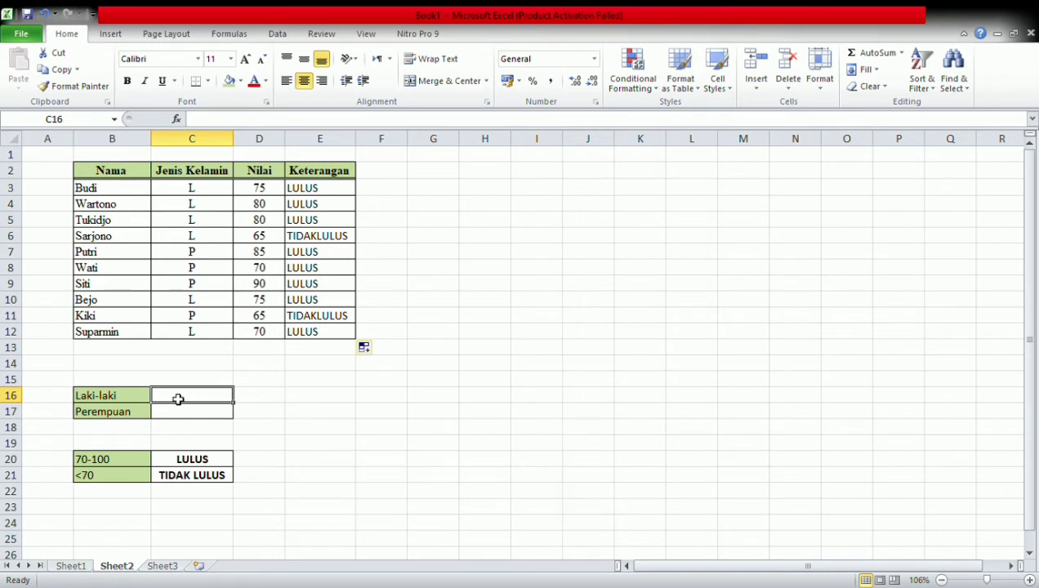
{"action": "type", "text": "="}
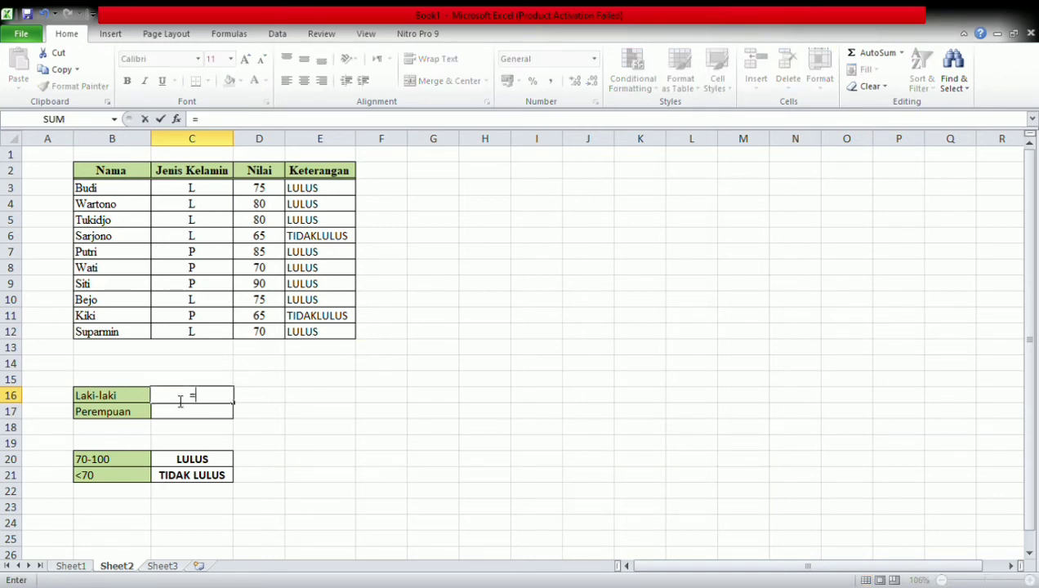
{"action": "type", "text": "COUN"}
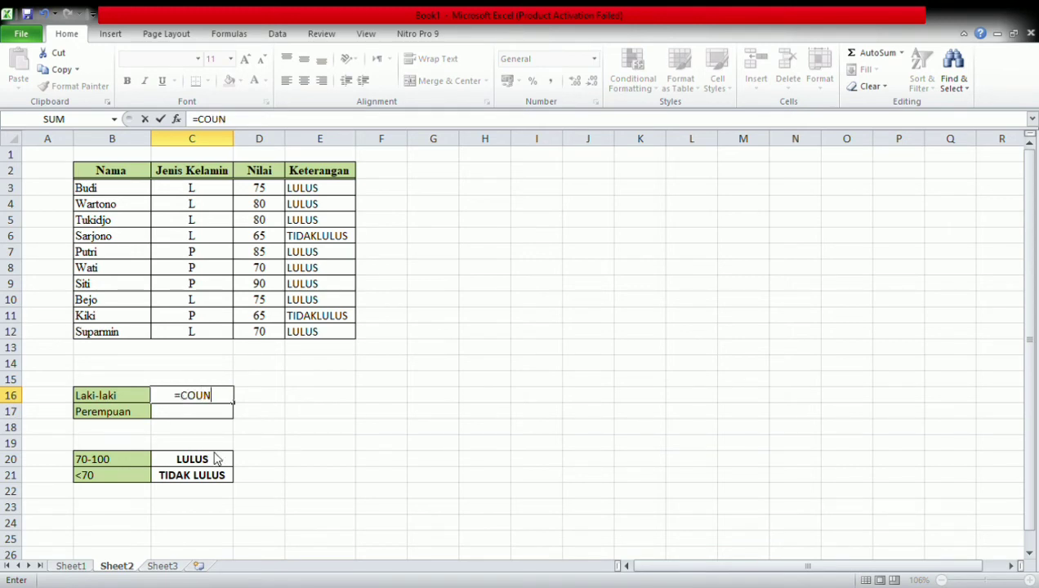
{"action": "type", "text": "TIF("}
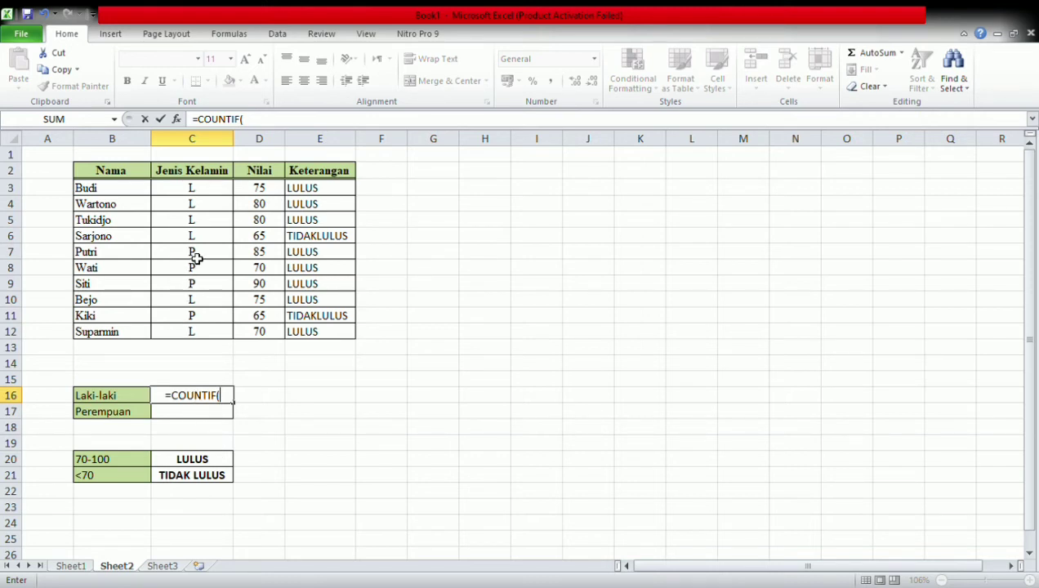
{"action": "left_click_drag", "start_coordinate": [191, 193], "coordinate": [201, 334]}
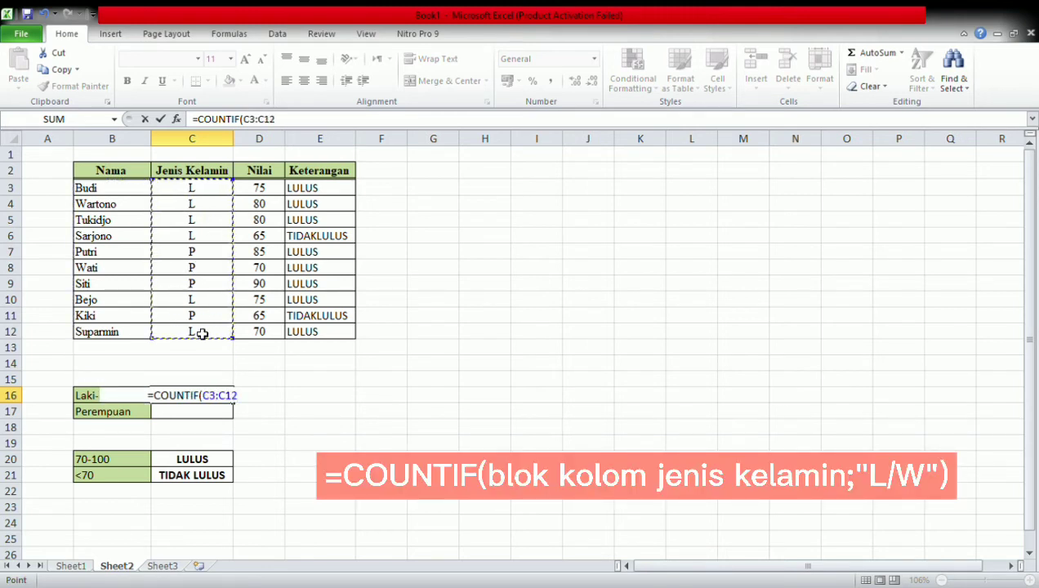
{"action": "type", "text": ";"}
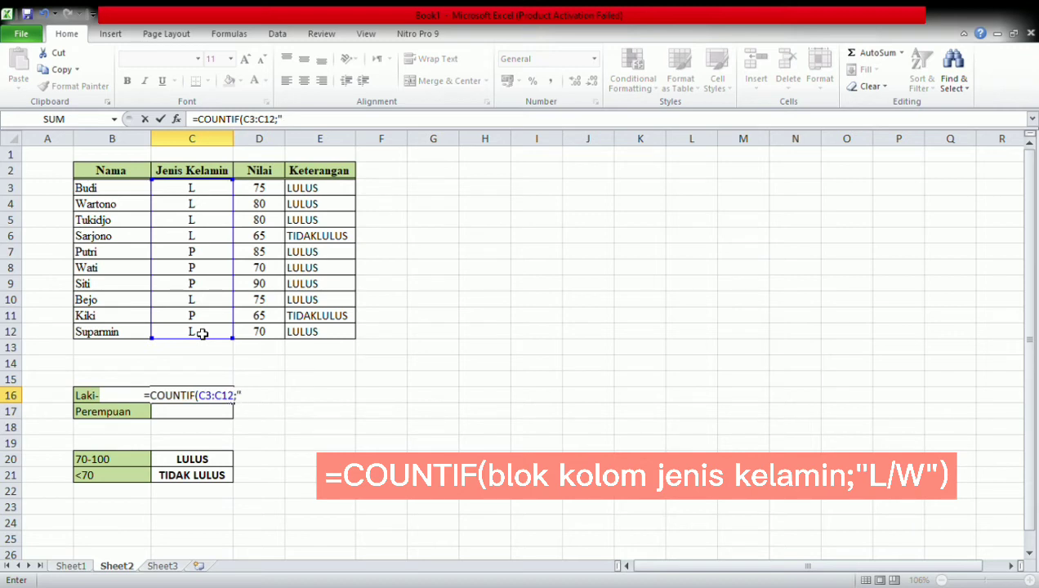
{"action": "type", "text": "\"L\""}
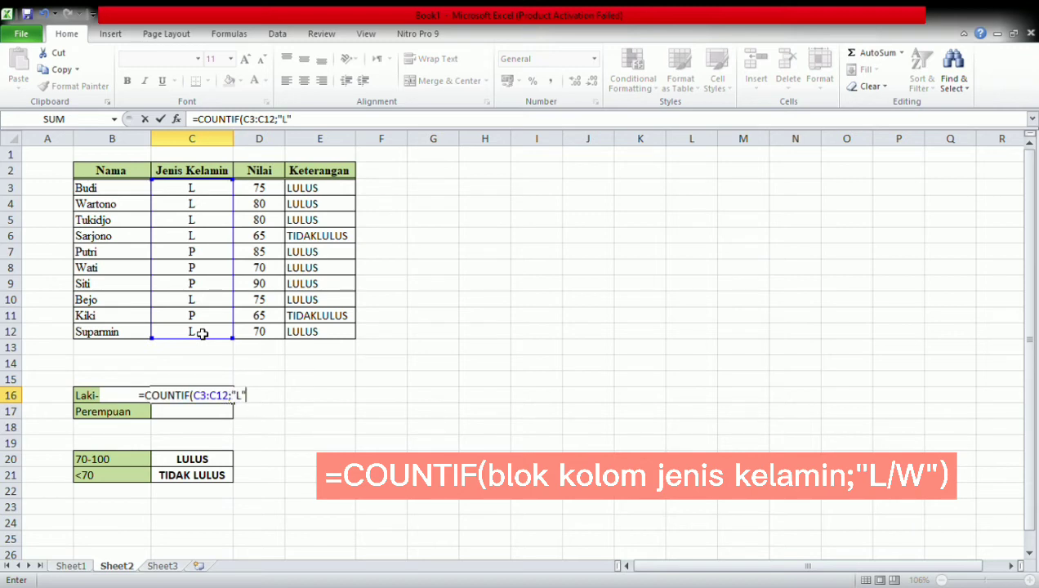
{"action": "type", "text": ")"}
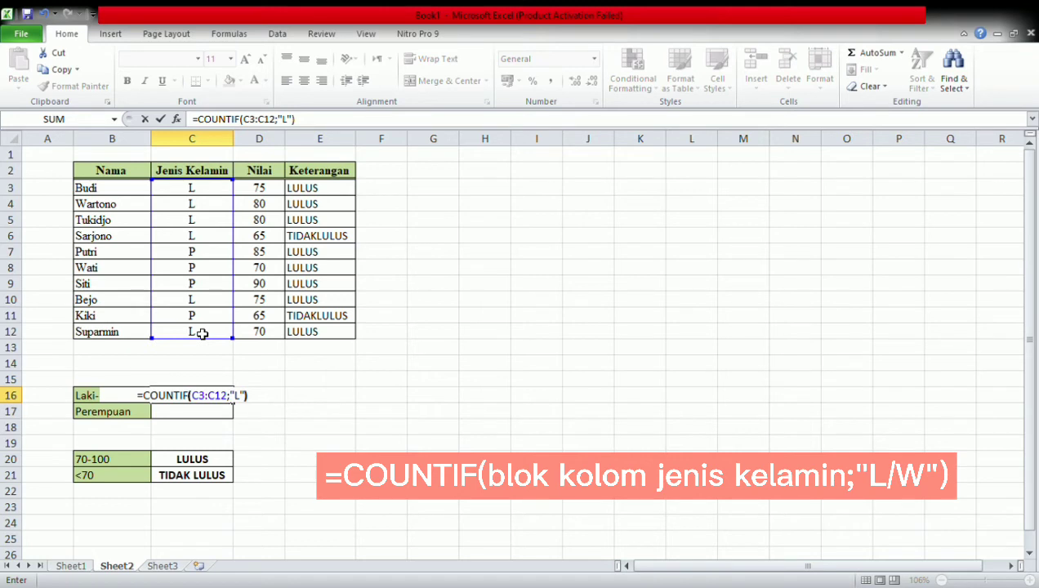
{"action": "key", "text": "Return"}
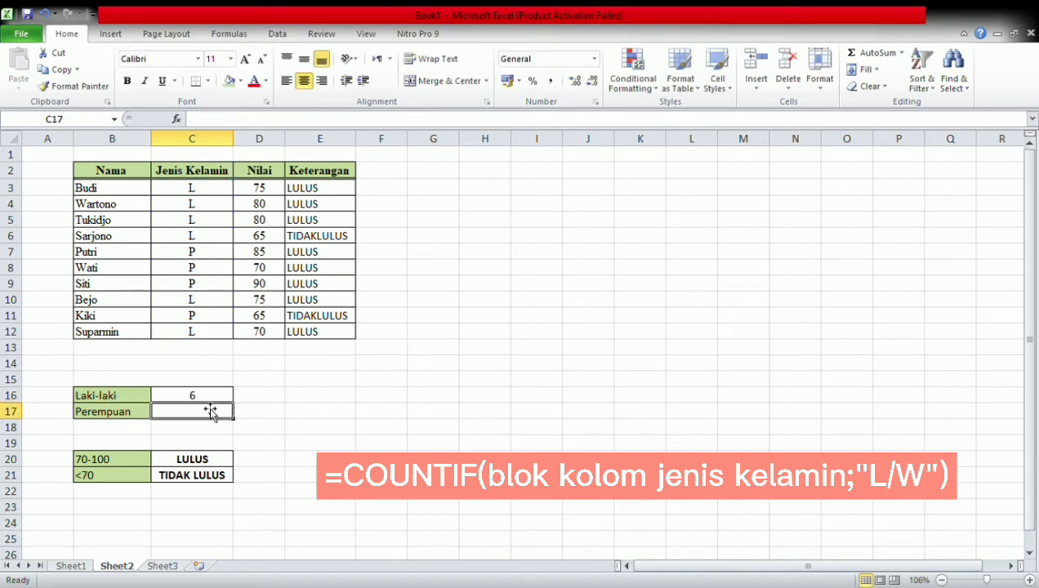
- Enter =COUNTIF(C3:C12;"P") in the Perempuan cell C17 to count the female students
{"action": "type", "text": "=COUN"}
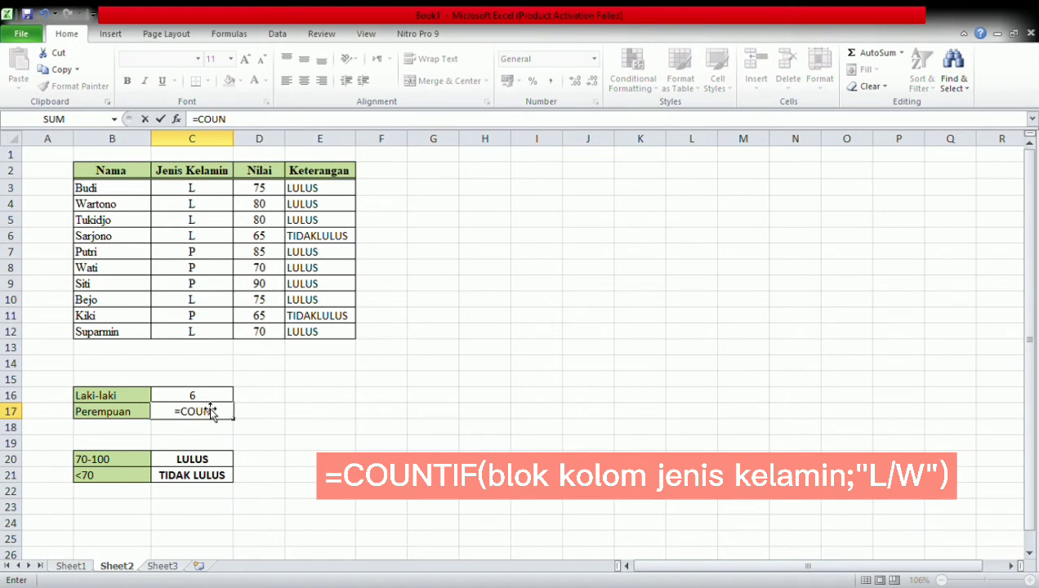
{"action": "type", "text": "TIF("}
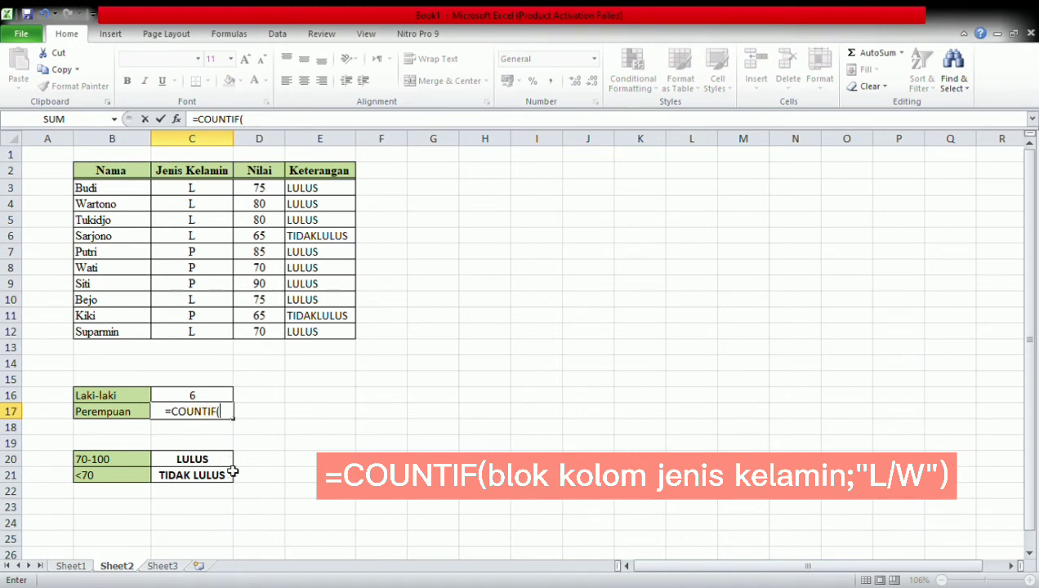
{"action": "left_click_drag", "start_coordinate": [175, 195], "coordinate": [224, 339]}
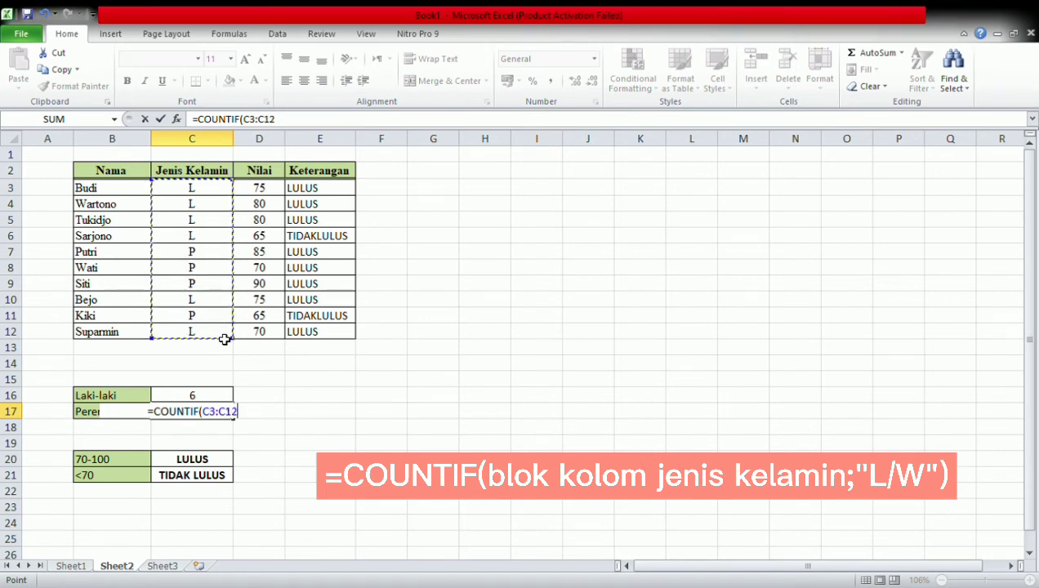
{"action": "type", "text": ";"}
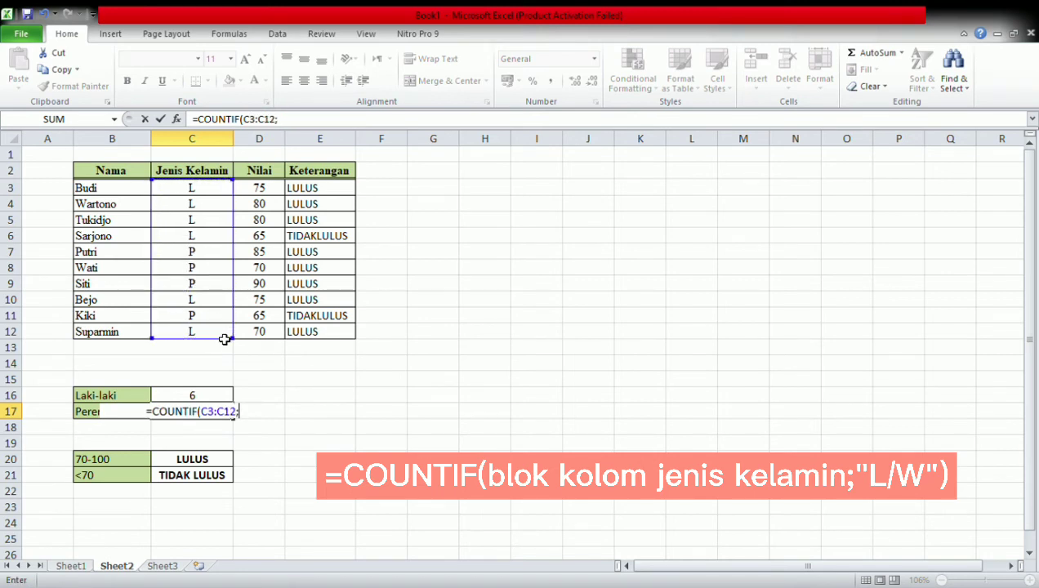
{"action": "type", "text": "\""}
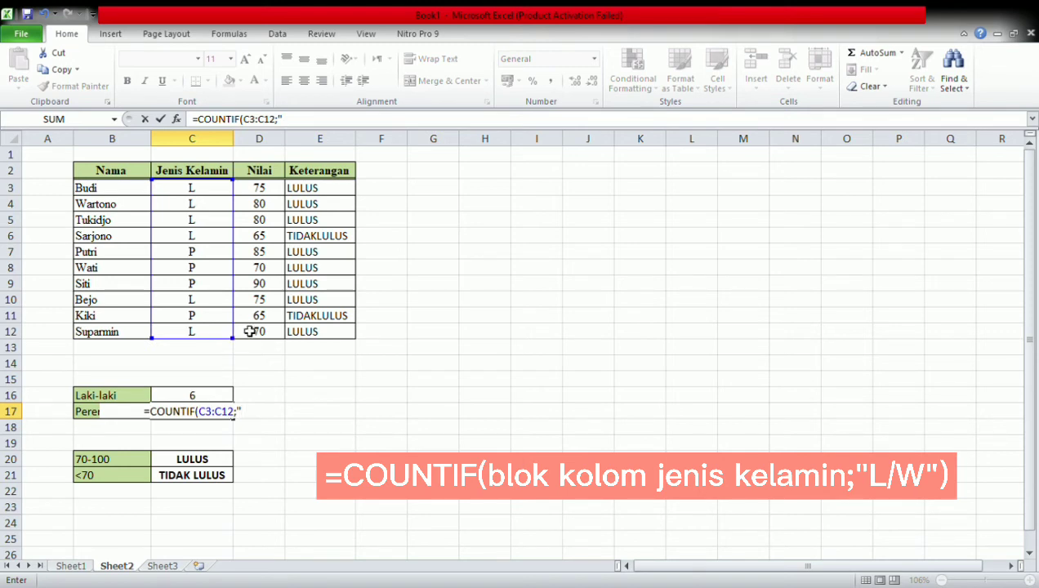
{"action": "type", "text": "P\""}
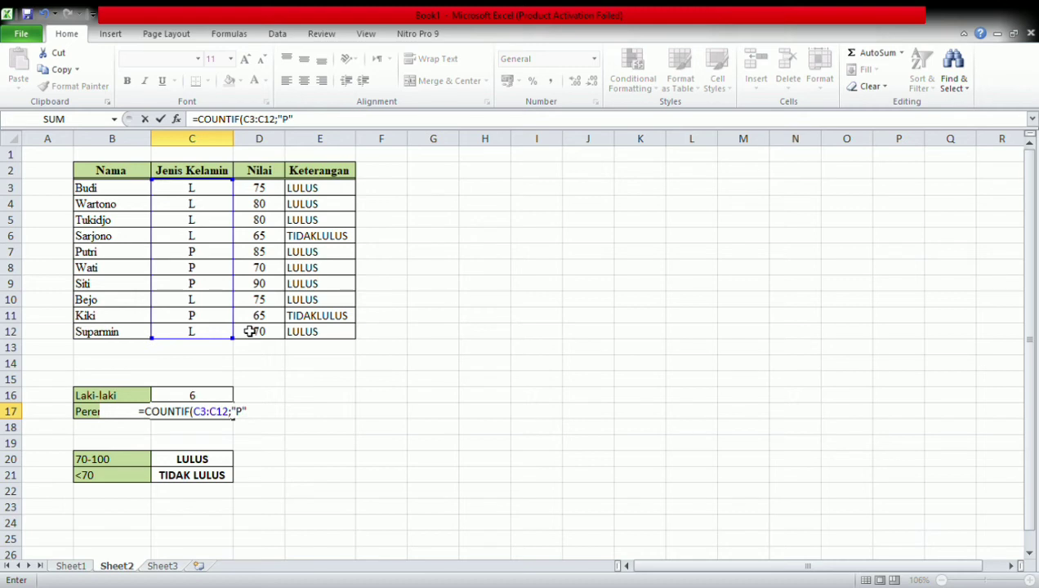
{"action": "type", "text": ")"}
{"action": "key", "text": "Return"}
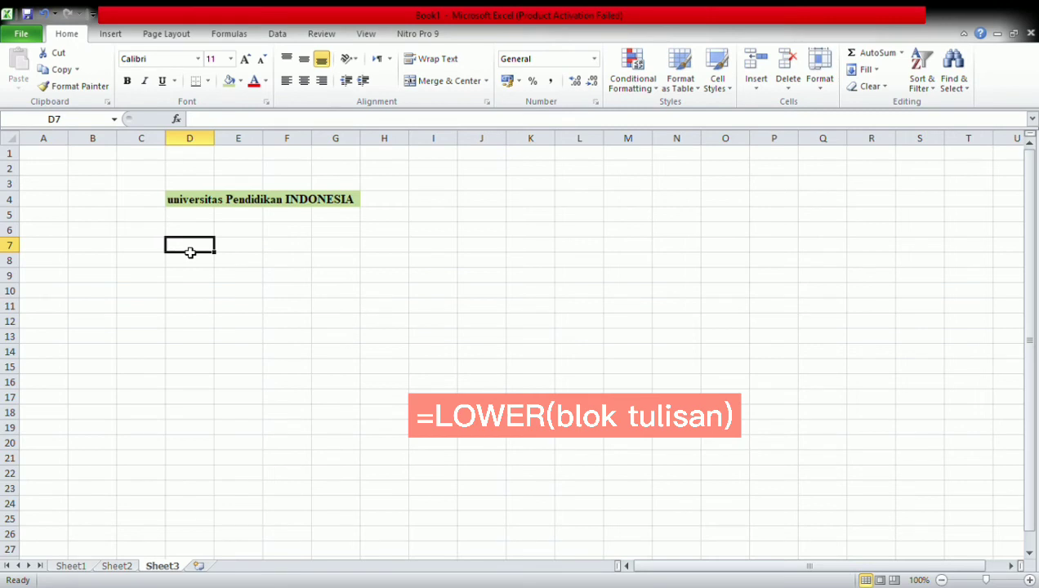
- On Sheet3, enter =LOWER(D4) in cell D7 to convert the university name to lowercase
{"action": "type", "text": "=LOW"}
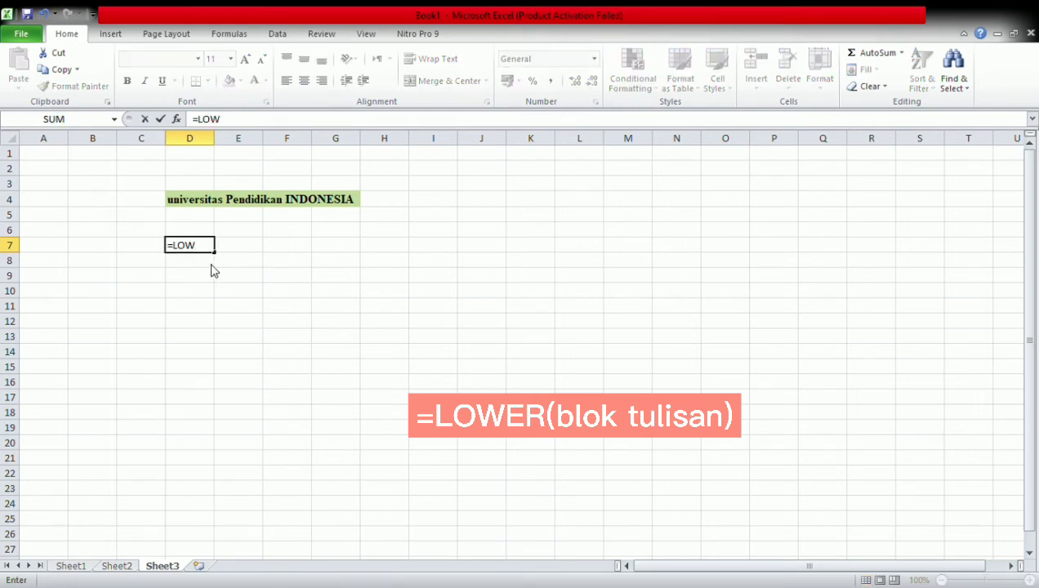
{"action": "type", "text": "ER("}
{"action": "left_click", "coordinate": [191, 205]}
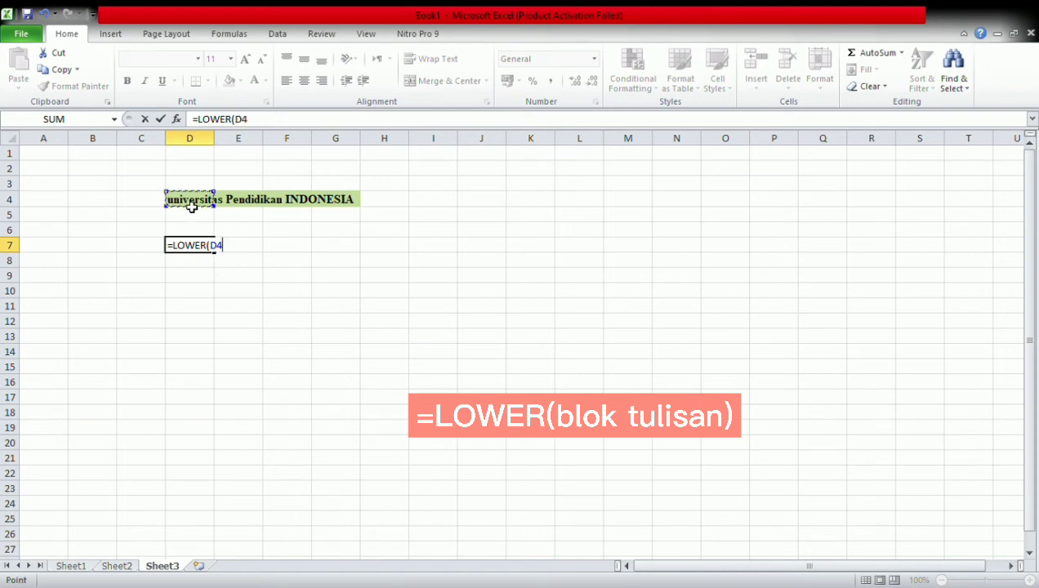
{"action": "type", "text": ")"}
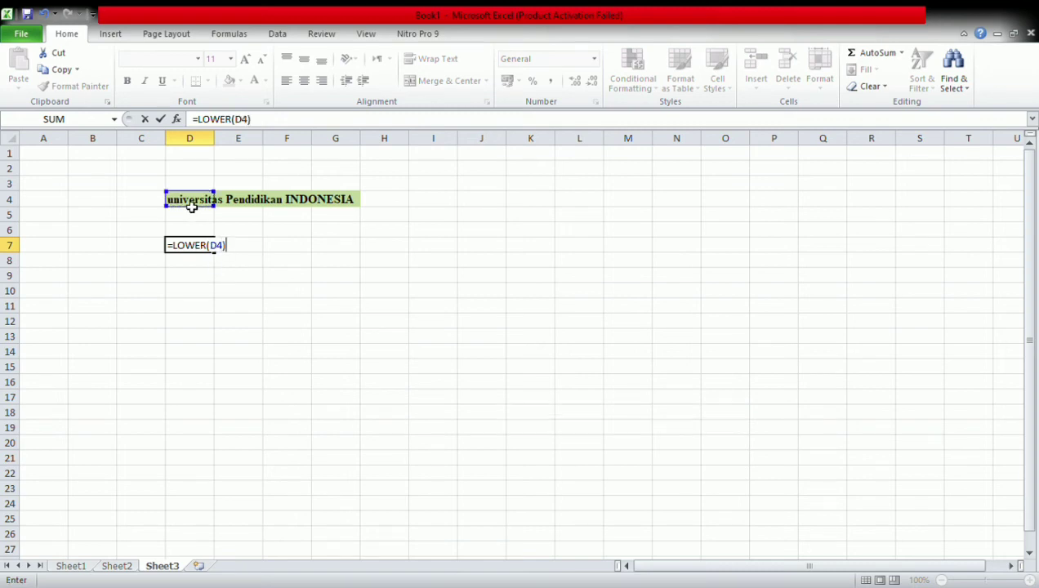
{"action": "key", "text": "Return"}
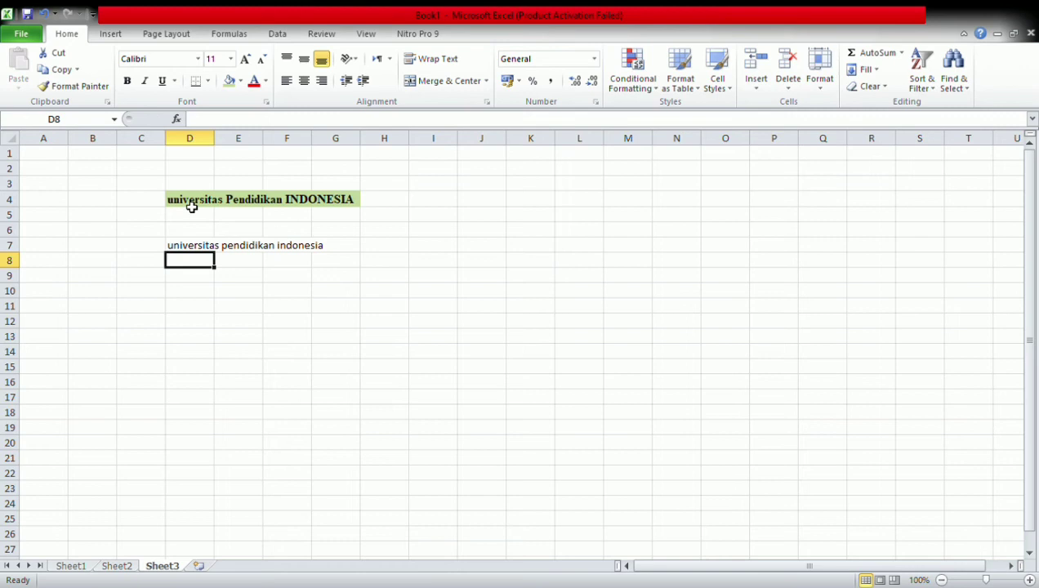
- Enter =UPPER(D4) in cell D9 to convert the university name to uppercase
{"action": "left_click", "coordinate": [163, 280]}
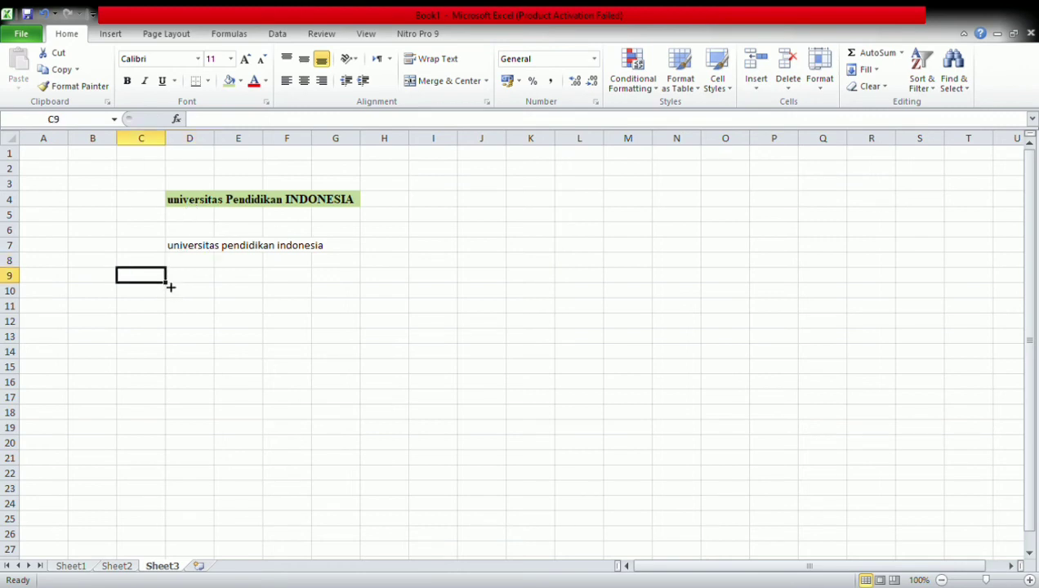
{"action": "left_click", "coordinate": [193, 248]}
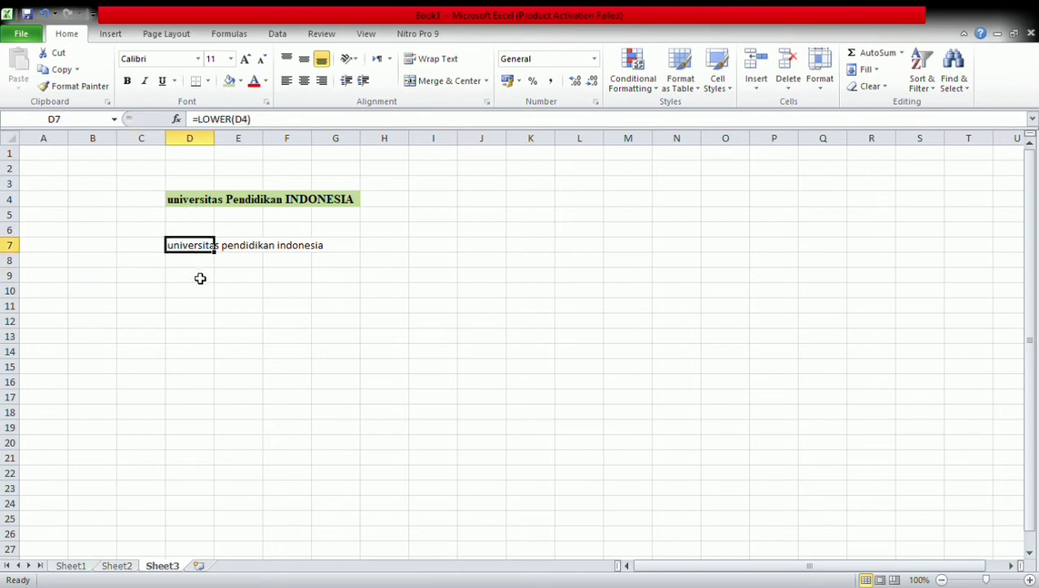
{"action": "left_click", "coordinate": [200, 278]}
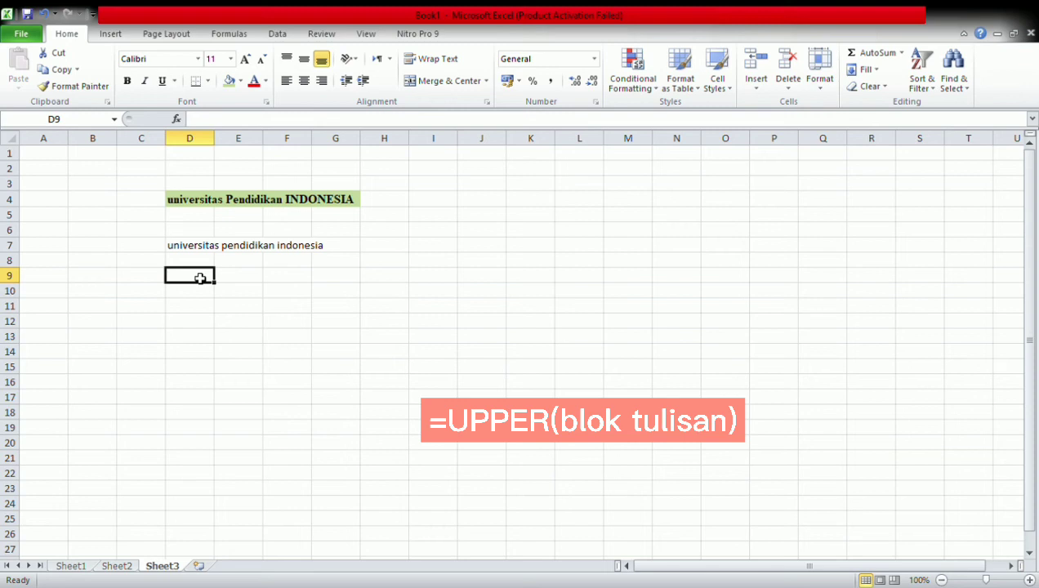
{"action": "double_click", "coordinate": [200, 279]}
{"action": "type", "text": "="}
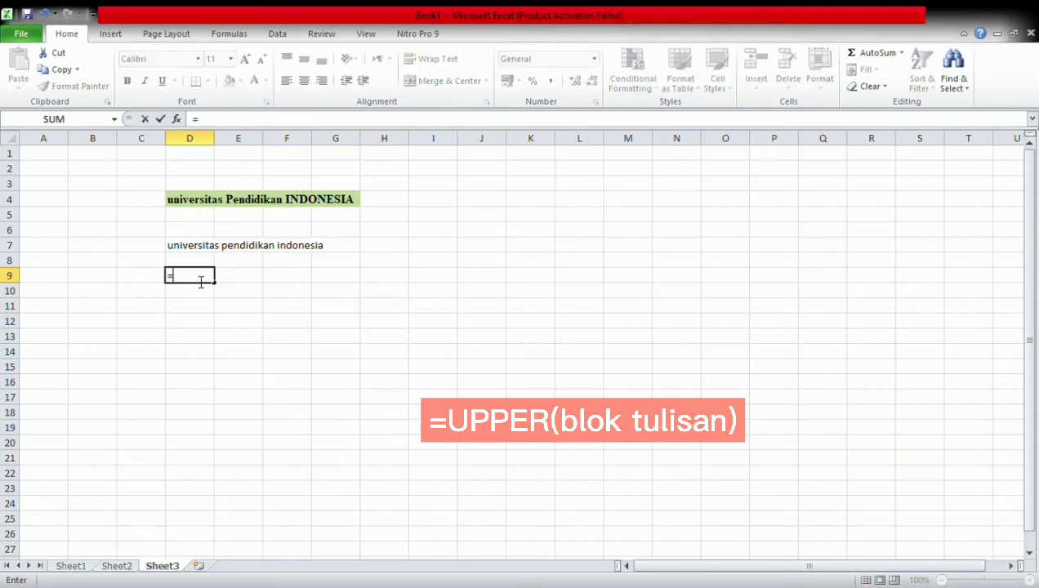
{"action": "type", "text": "UPPER("}
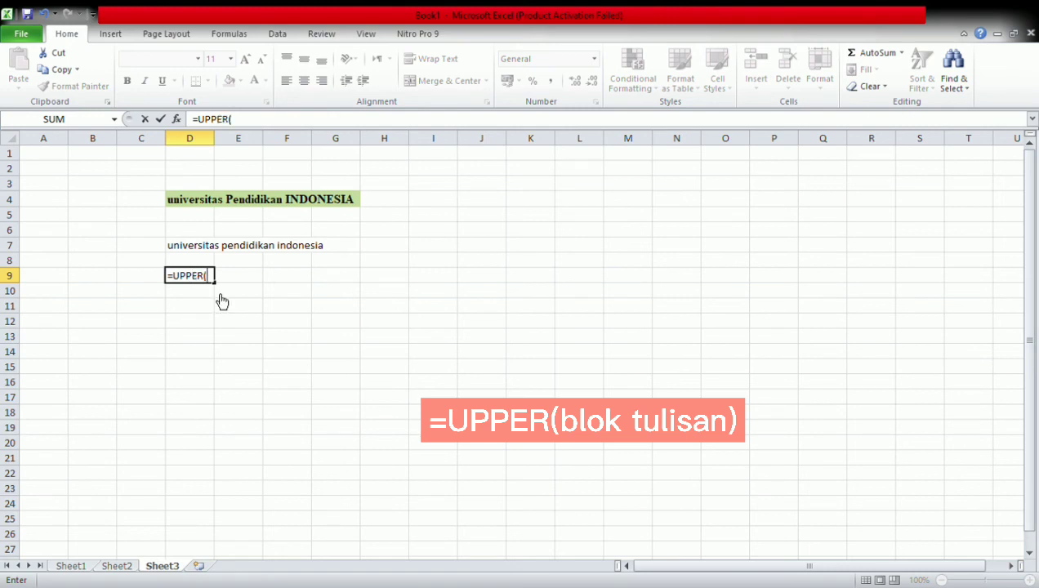
{"action": "left_click", "coordinate": [200, 203]}
{"action": "type", "text": ")"}
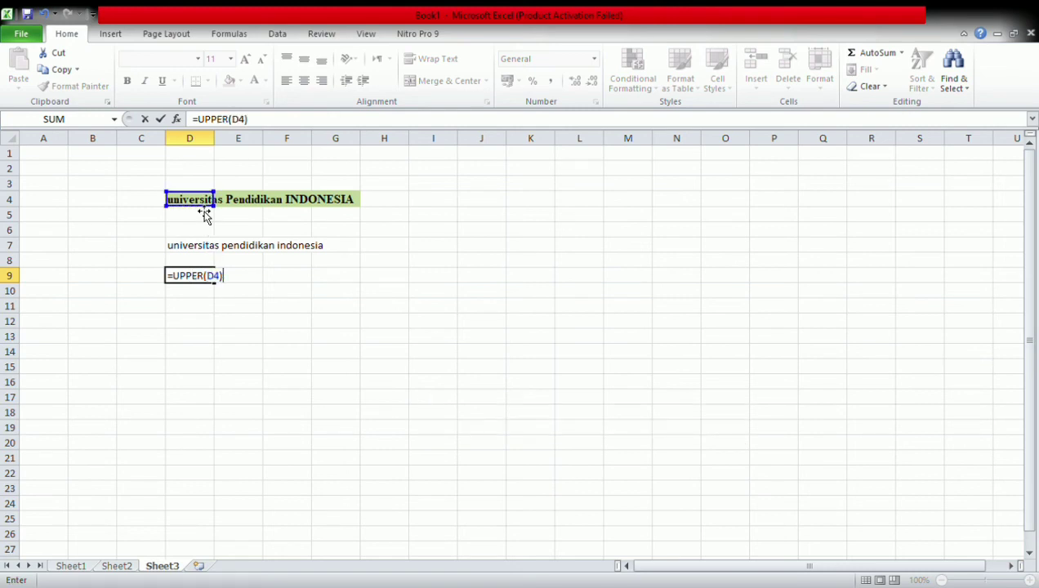
{"action": "key", "text": "Return"}
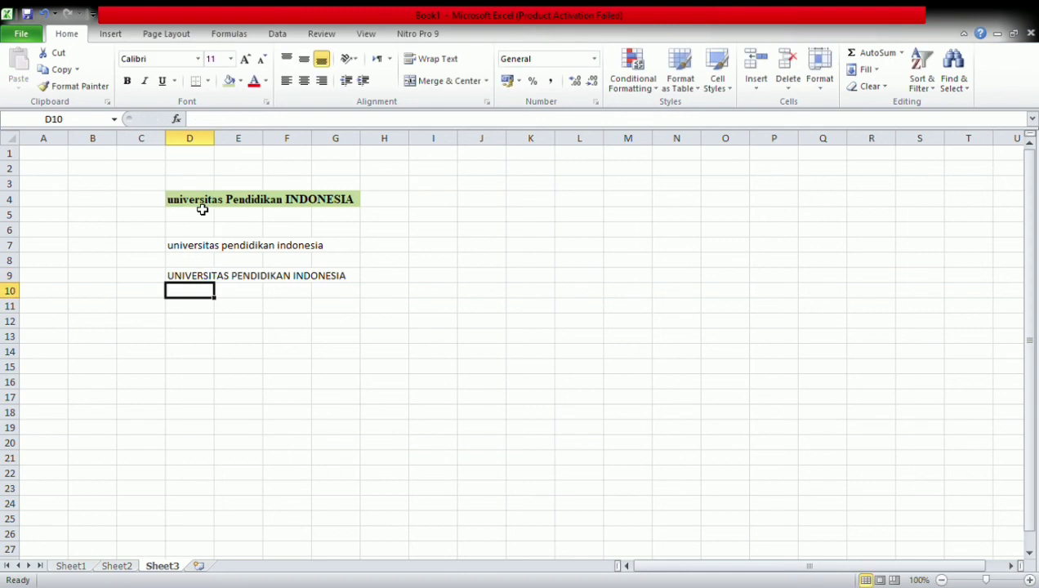
- Enter =PROPER(D4) in cell D11 to capitalize the first letter of each word in the university name
{"action": "left_click", "coordinate": [202, 311]}
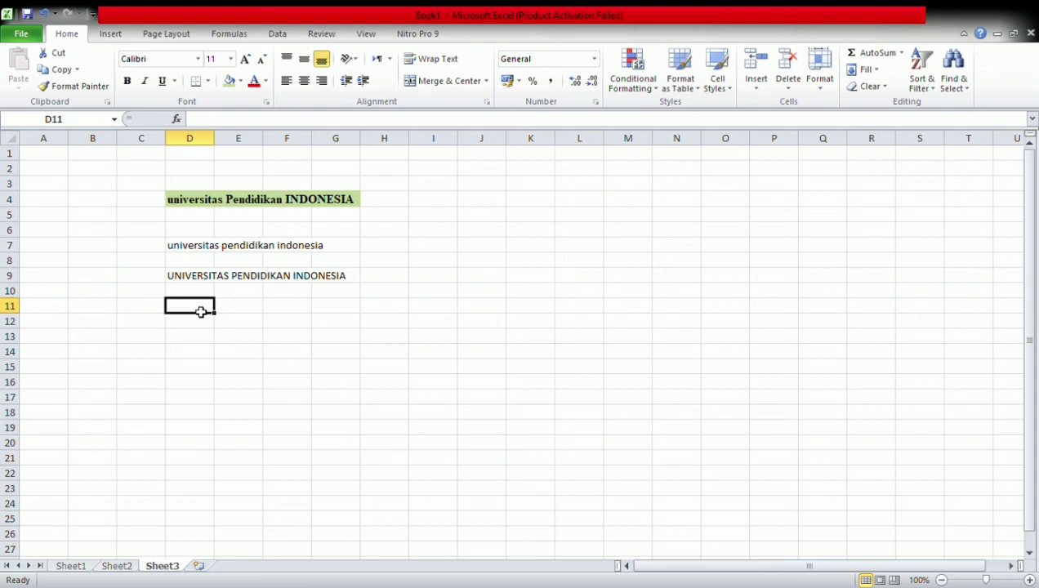
{"action": "type", "text": "="}
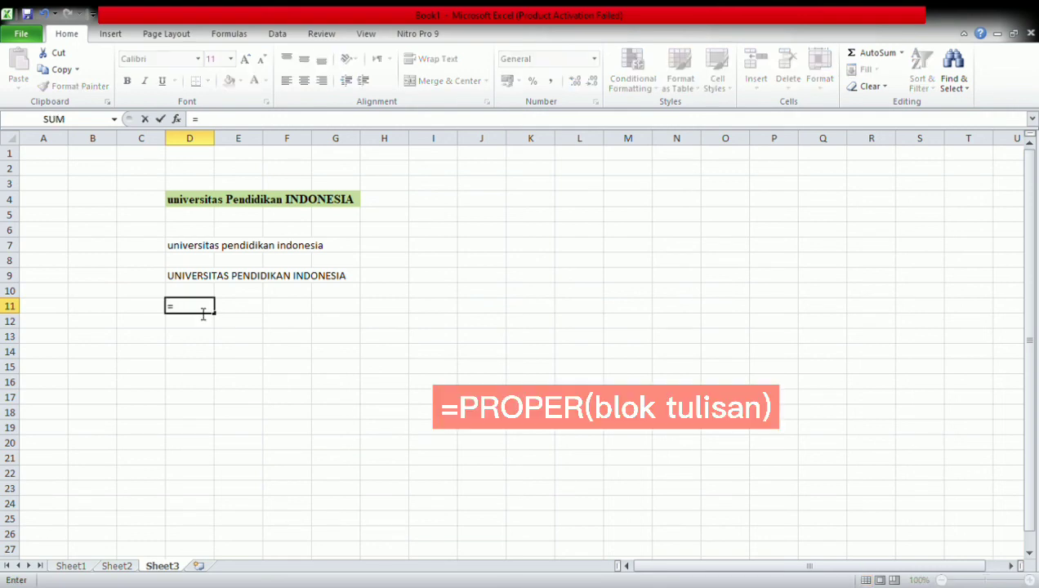
{"action": "type", "text": "PROP"}
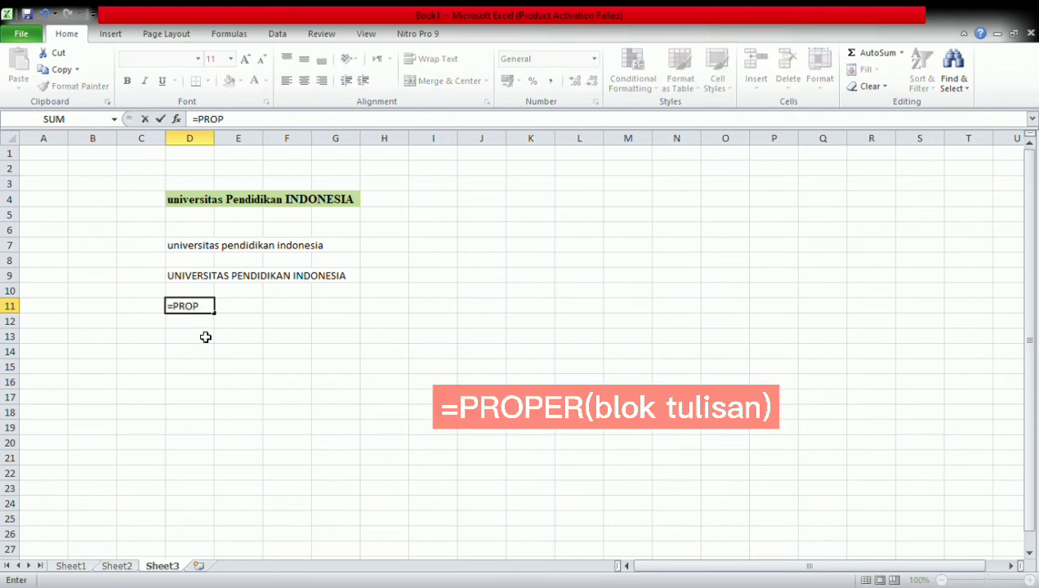
{"action": "type", "text": "ER("}
{"action": "left_click", "coordinate": [191, 204]}
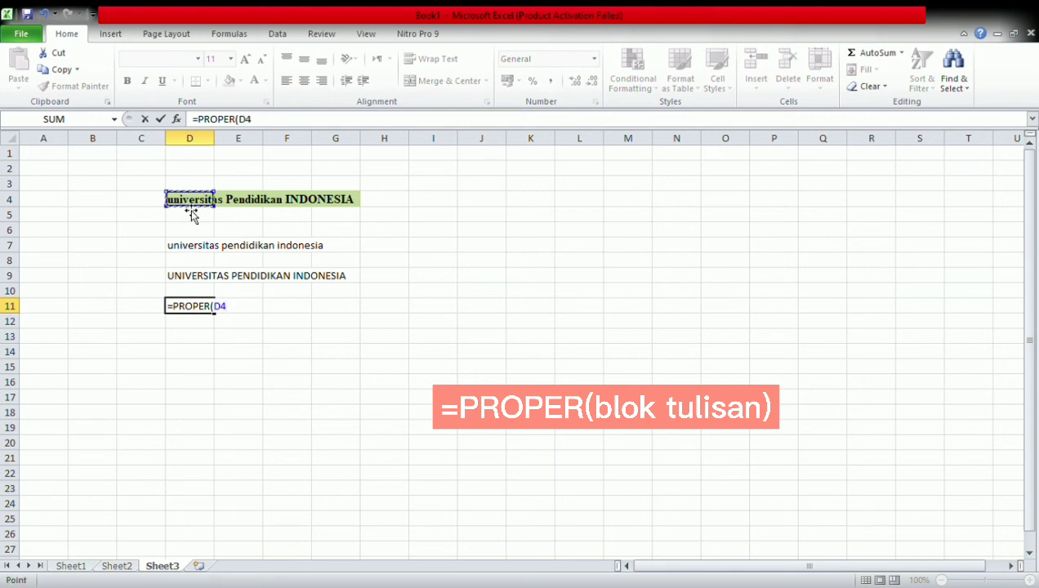
{"action": "type", "text": ")"}
{"action": "key", "text": "Return"}
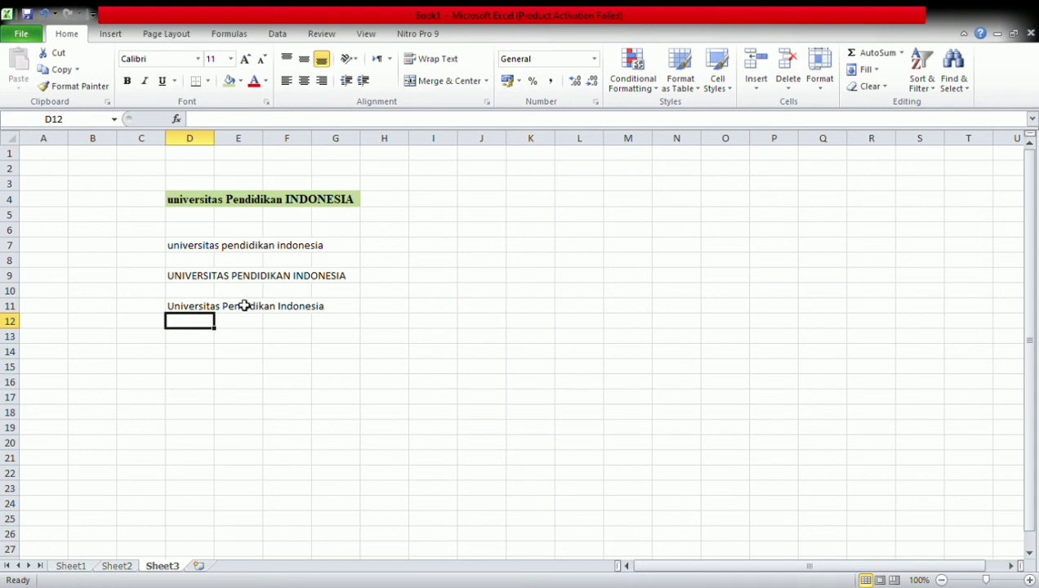
{"action": "left_click", "coordinate": [249, 325]}
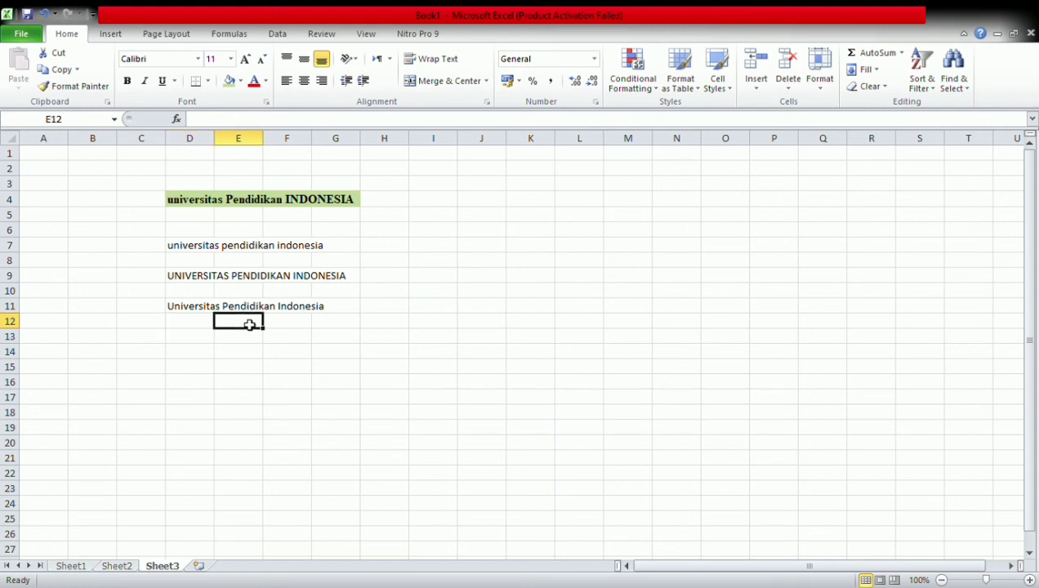